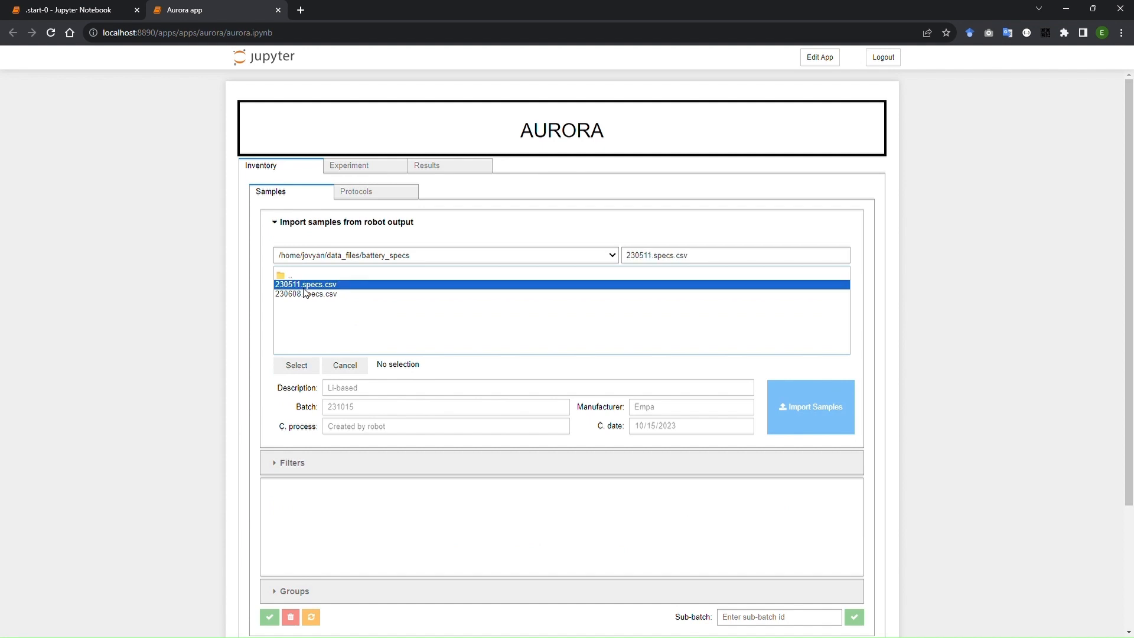
# Import the battery samples from the robot output file 230511.specs.csv.
pyautogui.click(297, 365)
pyautogui.click(799, 306)
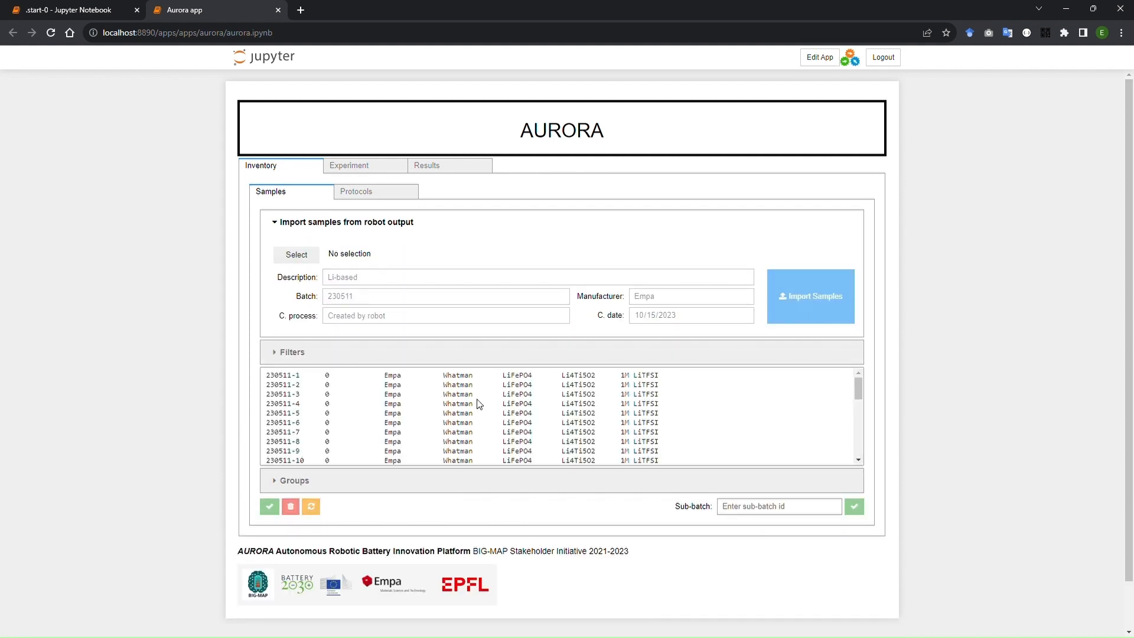
# Mark samples 230511-1 and 230511-2 and create a new sample group named test-group.
pyautogui.click(317, 378)
pyautogui.keyDown('shift'); pyautogui.click(317, 385); pyautogui.keyUp('shift')
pyautogui.click(302, 481)
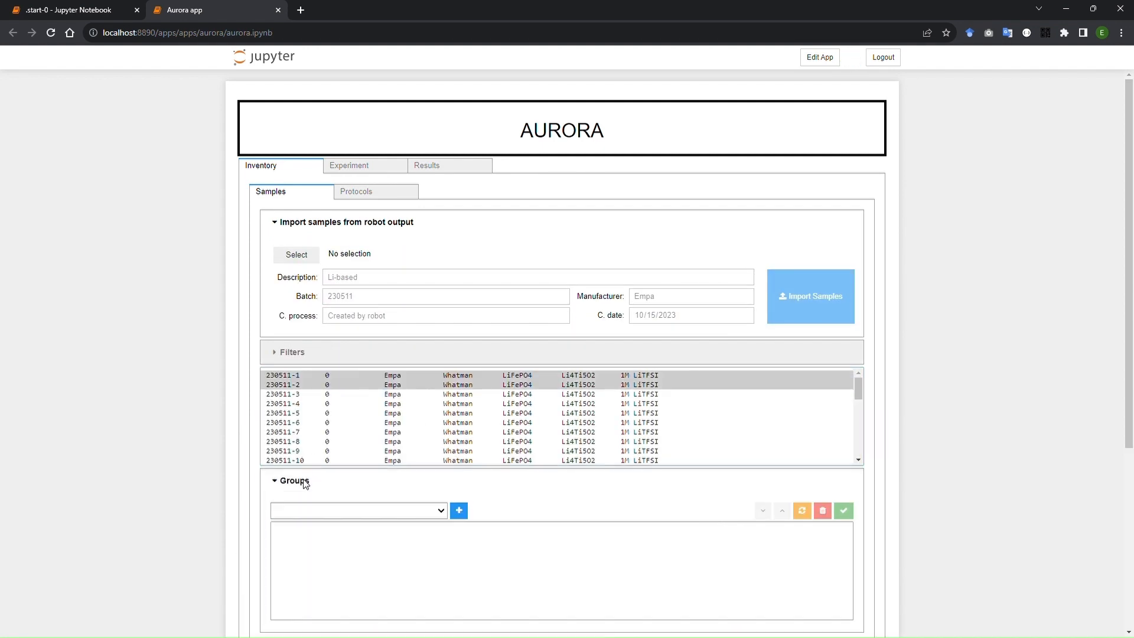
pyautogui.click(458, 510)
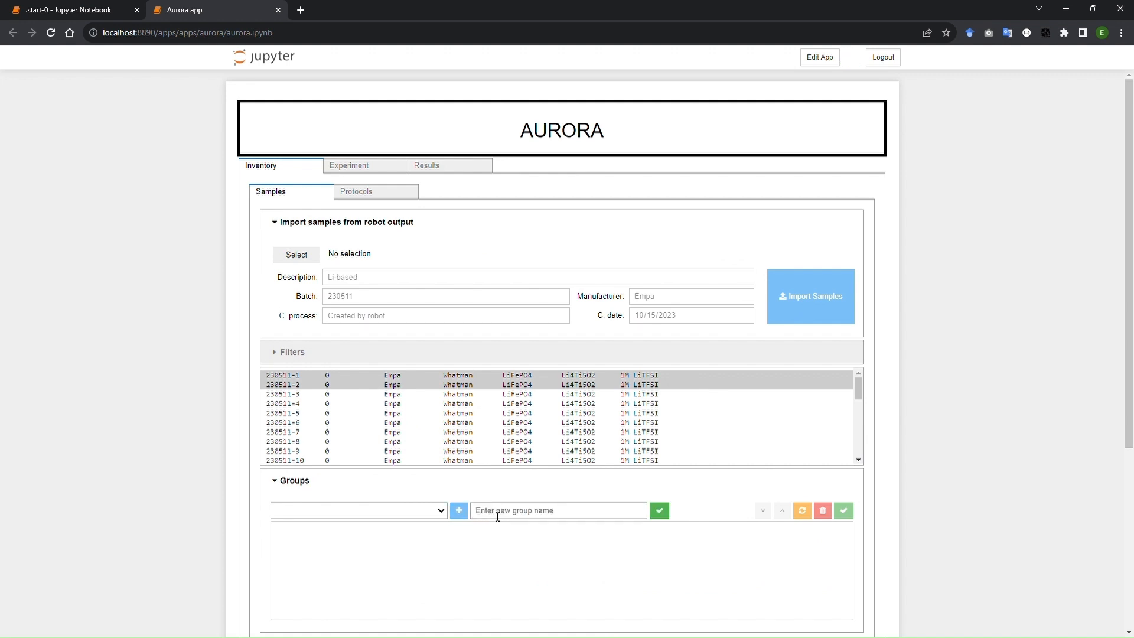
pyautogui.click(503, 516)
pyautogui.write('test-group')
pyautogui.click(660, 511)
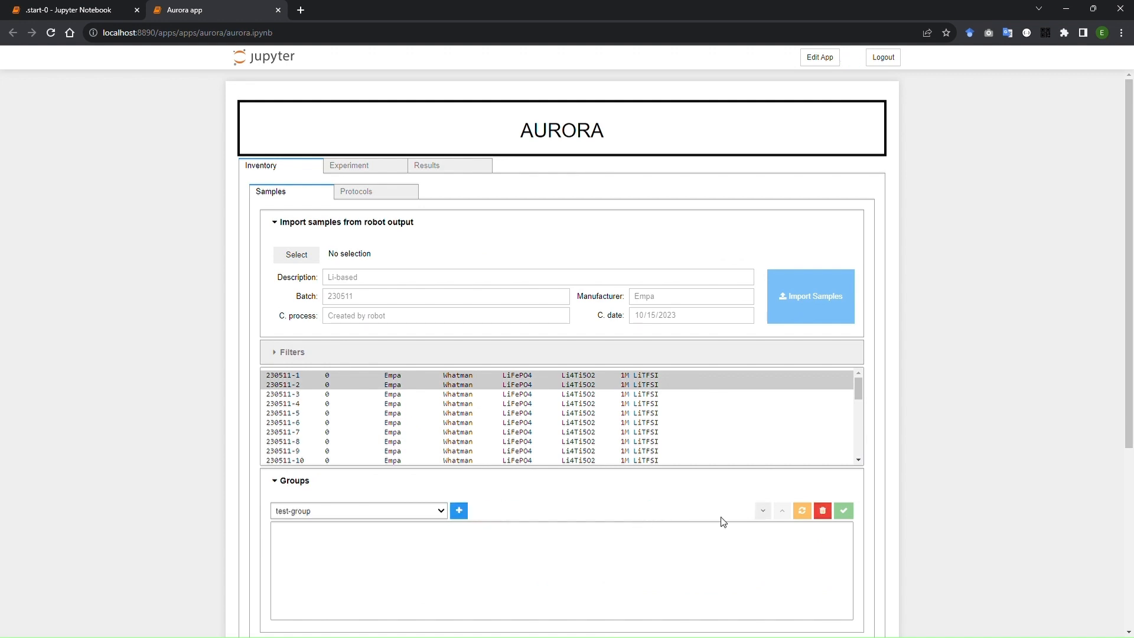
# Add the two marked samples to test-group, then save the group and the sample inventory.
pyautogui.click(762, 510)
pyautogui.click(842, 511)
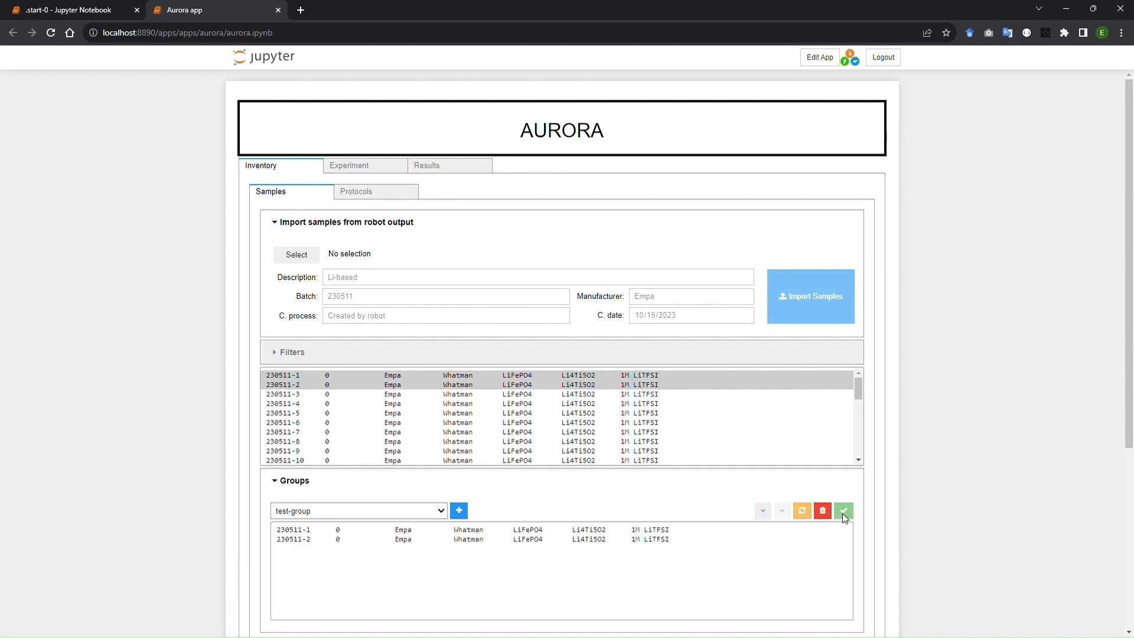
pyautogui.scroll(-1, 150, 483)
pyautogui.click(269, 586)
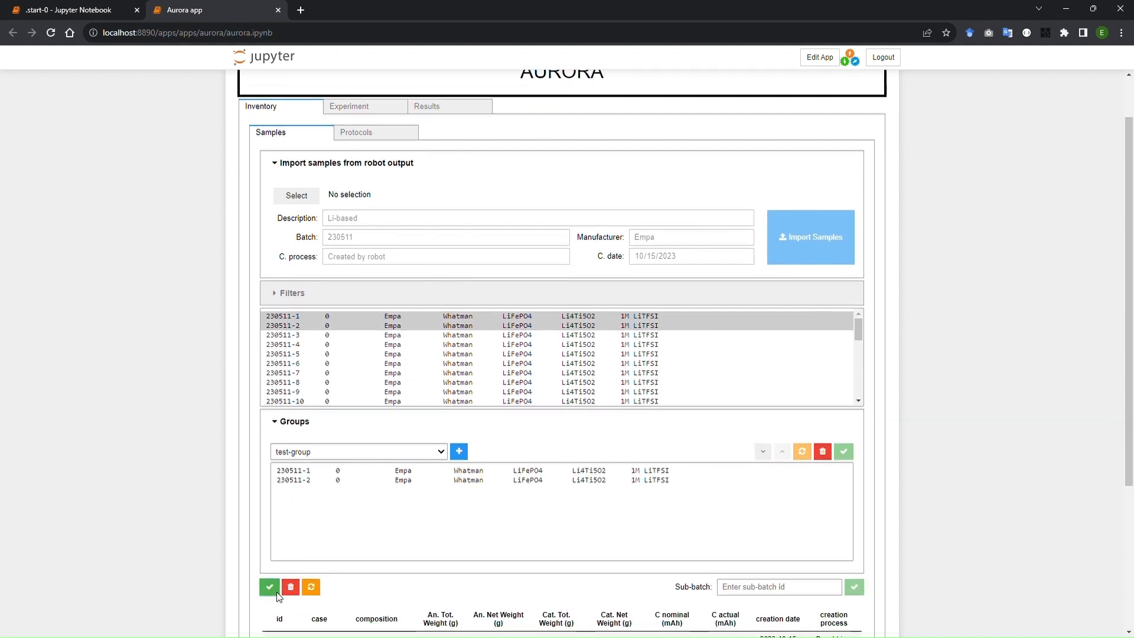
# Start a custom protocol named dummy_20s using the DUMMY_SEQUENTIAL technique.
pyautogui.scroll(1, 240, 375)
pyautogui.click(362, 193)
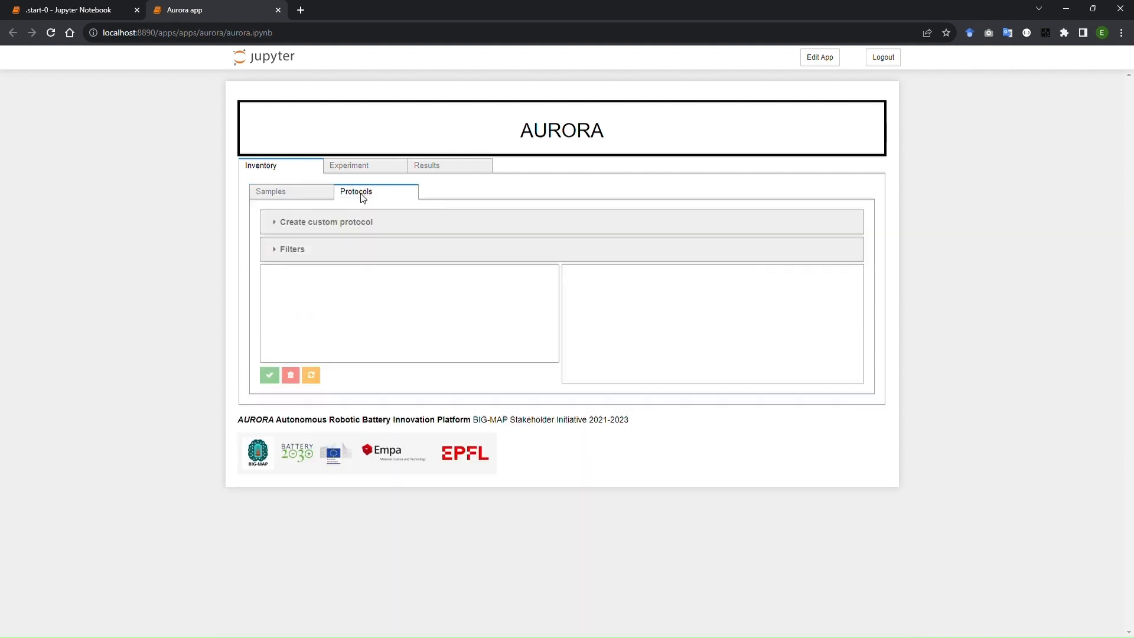
pyautogui.click(319, 223)
pyautogui.scroll(-1, 684, 220)
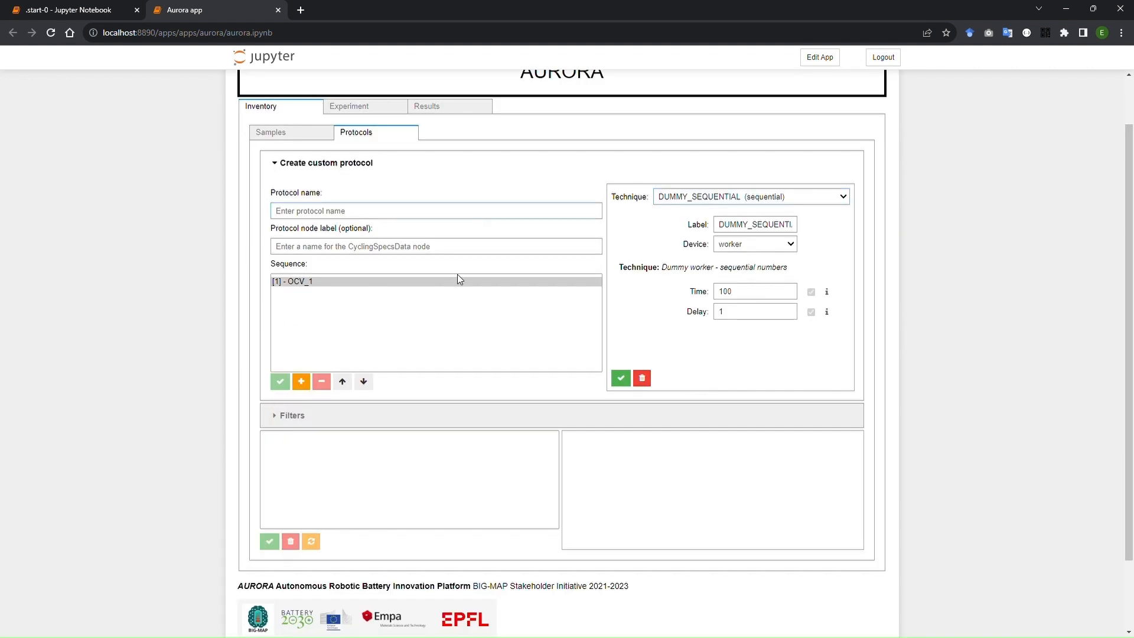
pyautogui.write('dummy')
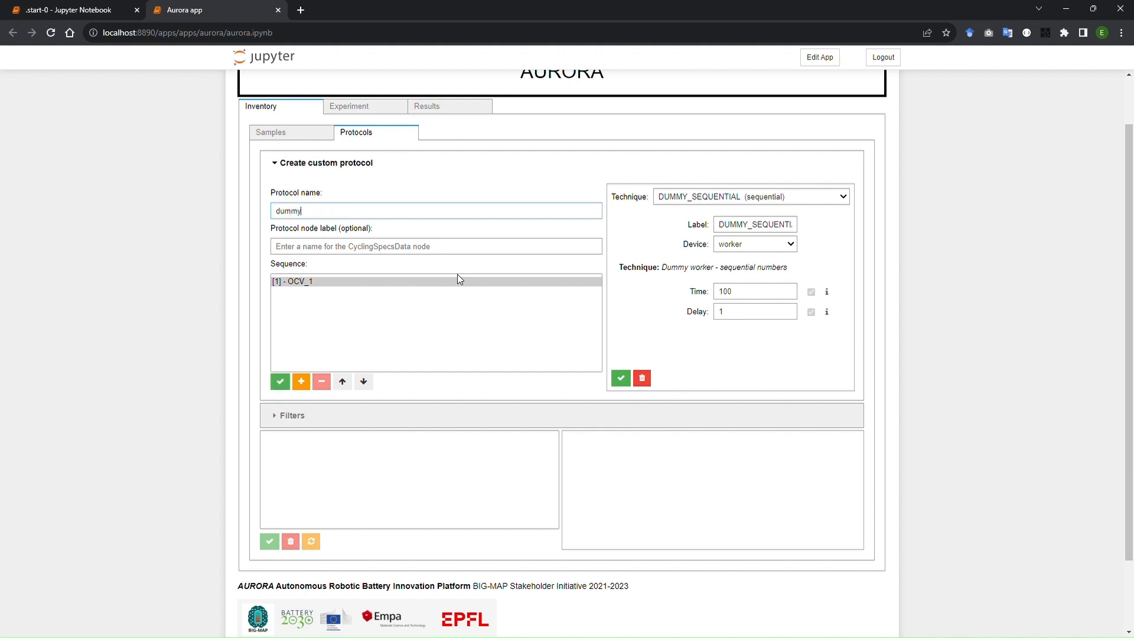
pyautogui.write('_20s')
# Set the technique's time to 20 in the first sequence step, save that step and save the protocol.
pyautogui.moveTo(727, 297); pyautogui.dragTo(677, 290)
pyautogui.write('20')
pyautogui.click(329, 282)
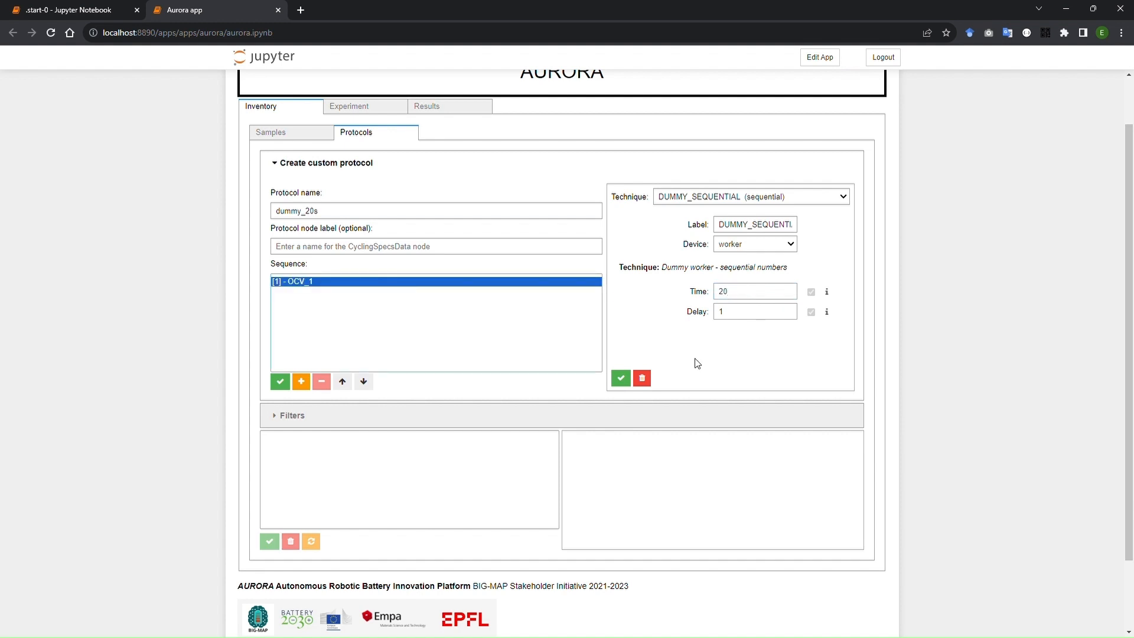
pyautogui.click(620, 379)
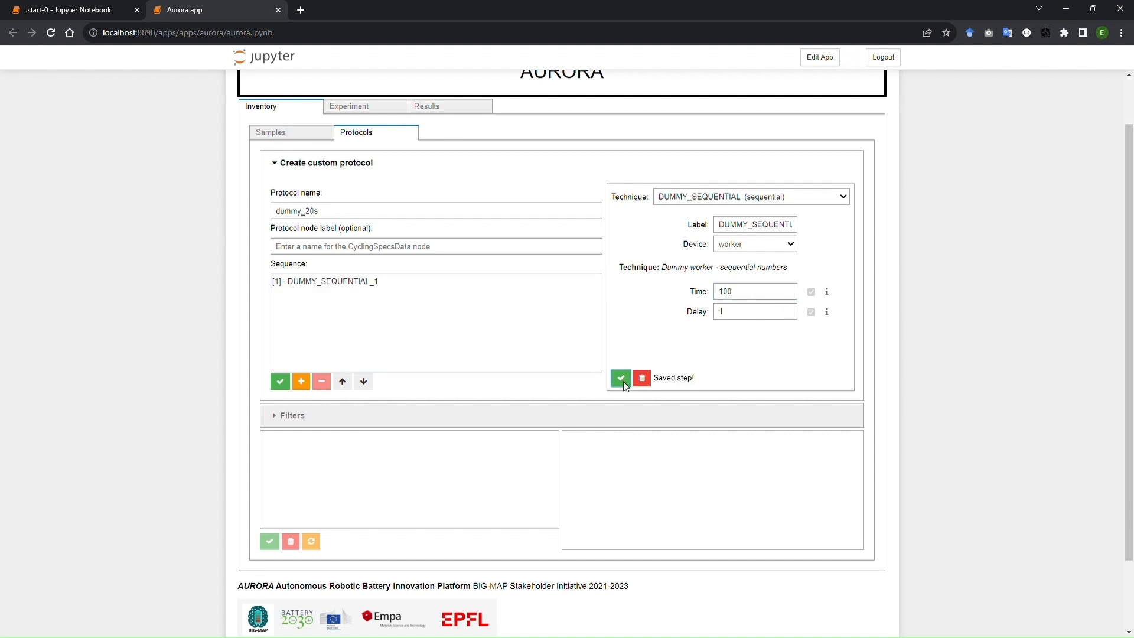
pyautogui.click(280, 381)
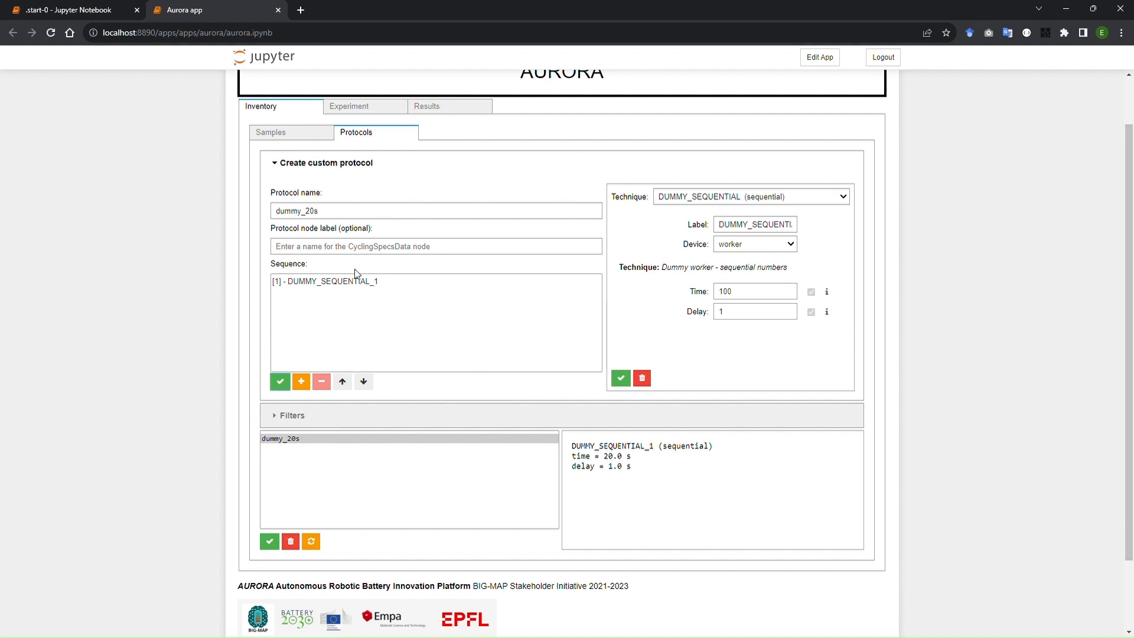
# Save the custom protocol dummy_40s, check the parameters of both protocols and save the protocol inventory.
pyautogui.click(279, 381)
pyautogui.click(280, 438)
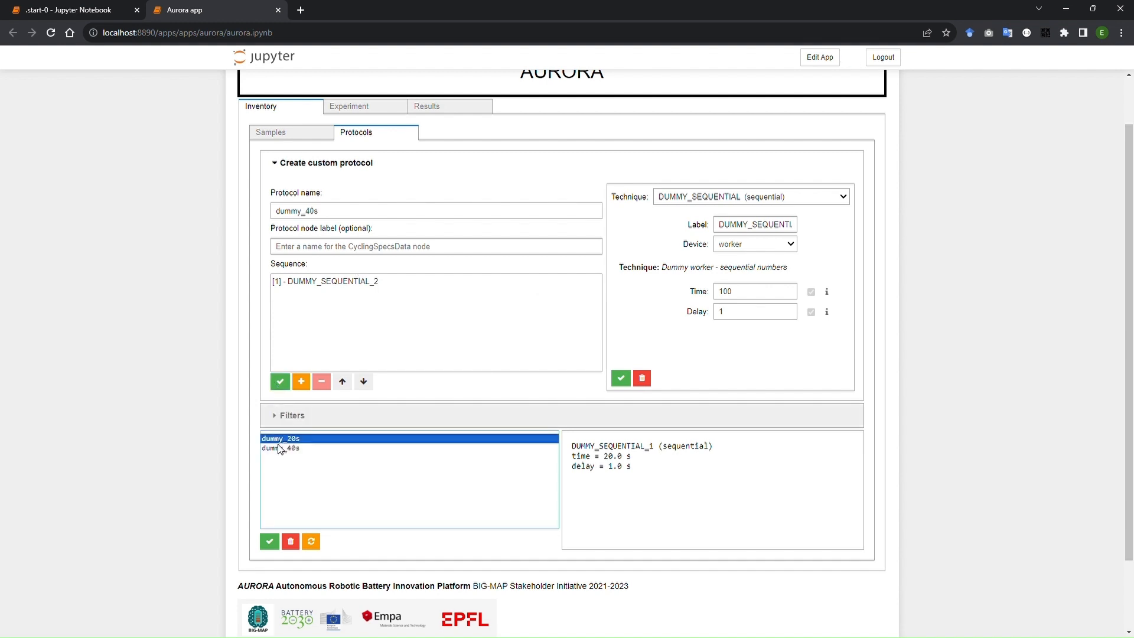
pyautogui.click(280, 448)
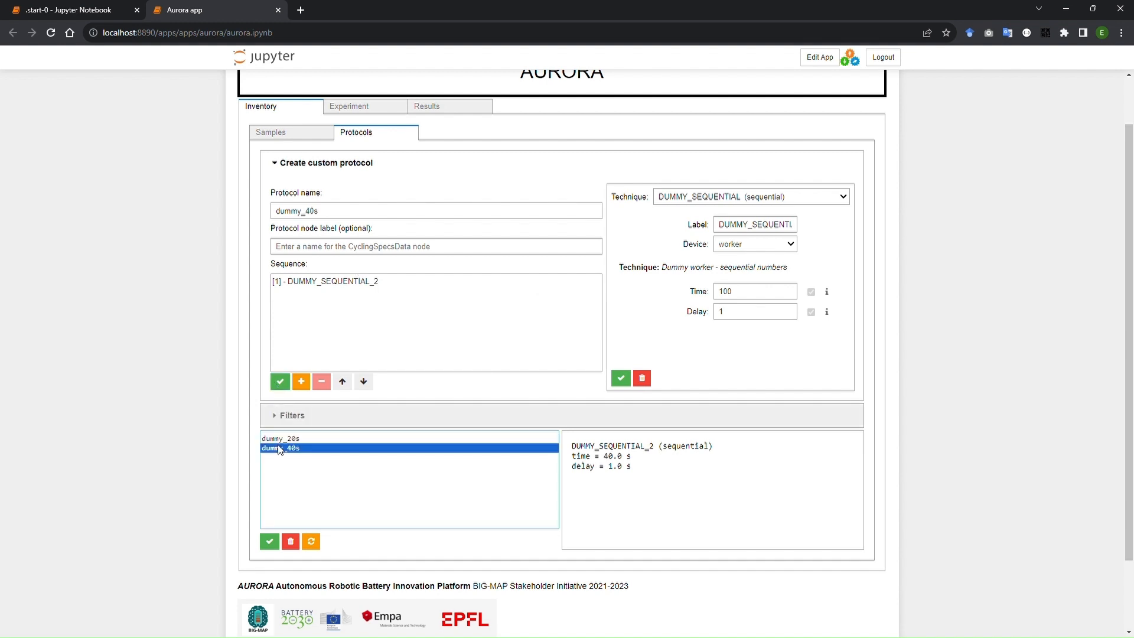
pyautogui.click(270, 541)
# Filter the experiment's samples by test-group, add all of the filtered samples and validate the selection.
pyautogui.click(353, 107)
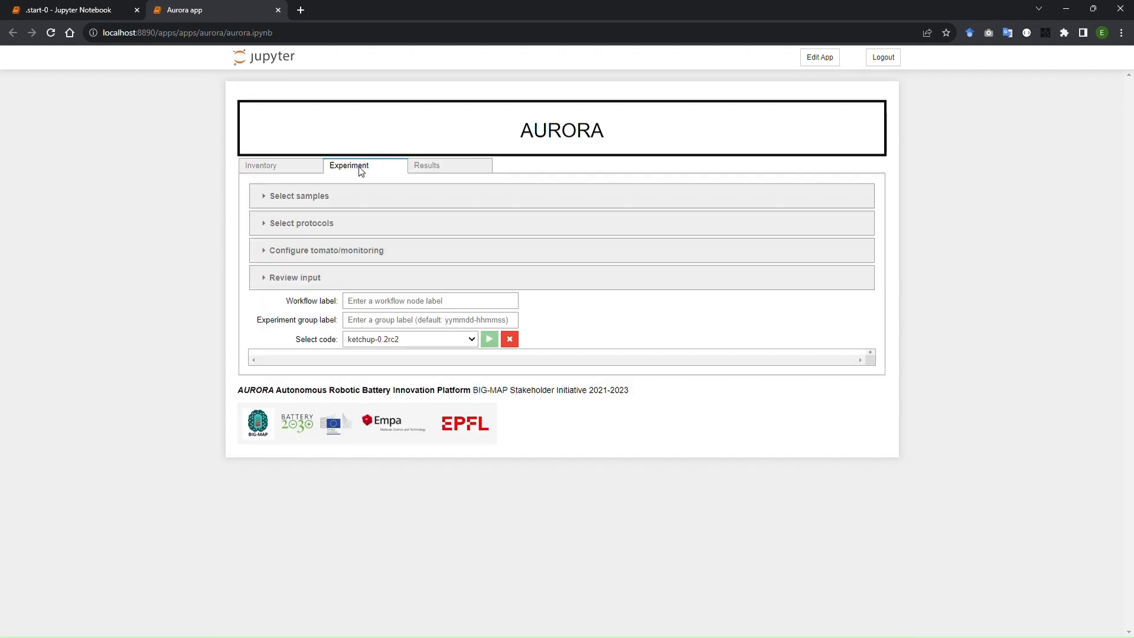
pyautogui.click(315, 201)
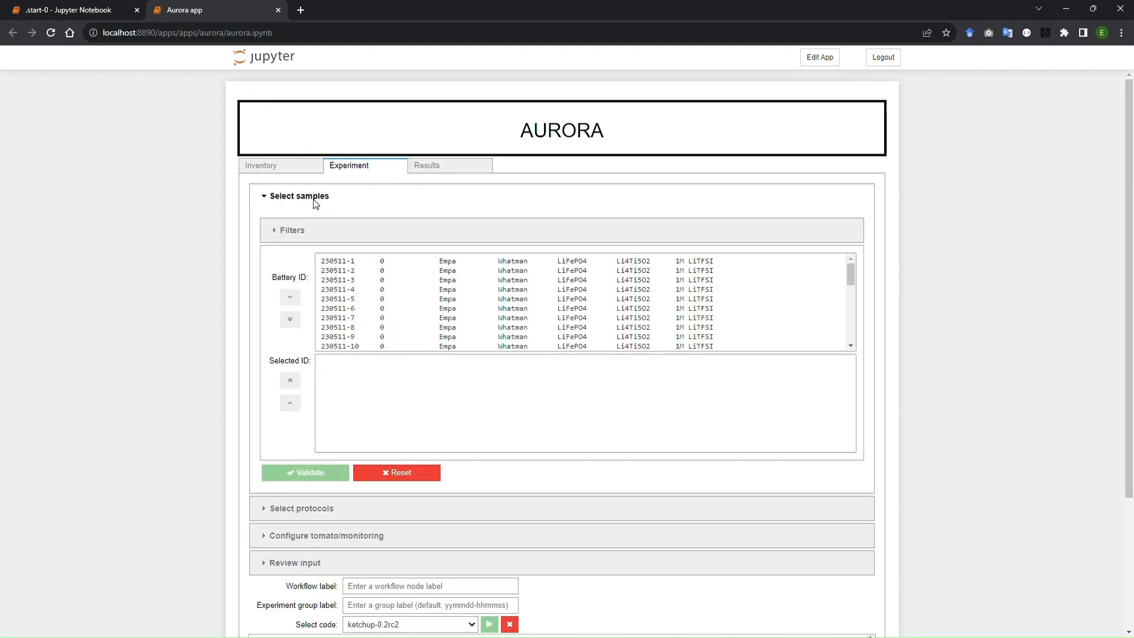
pyautogui.click(313, 232)
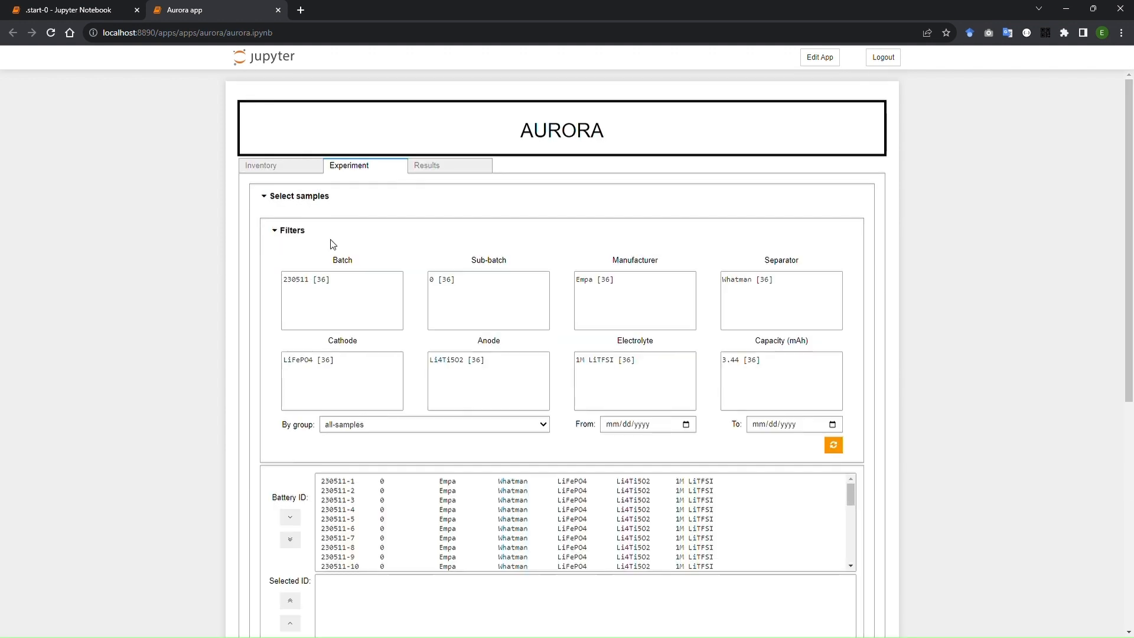
pyautogui.click(376, 425)
pyautogui.click(375, 447)
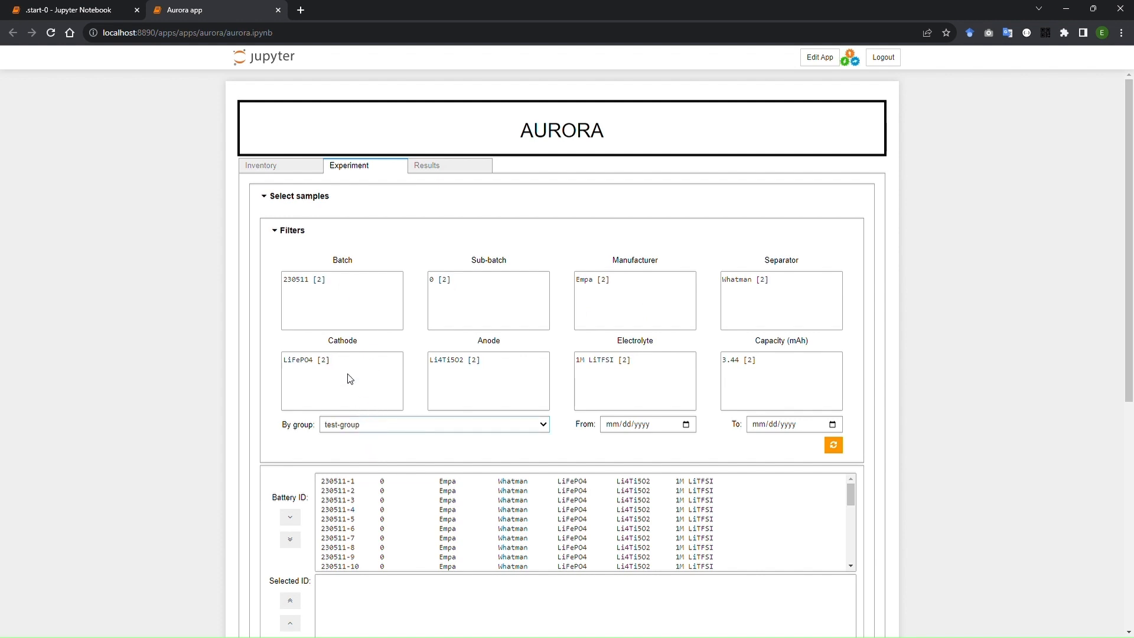
pyautogui.click(332, 229)
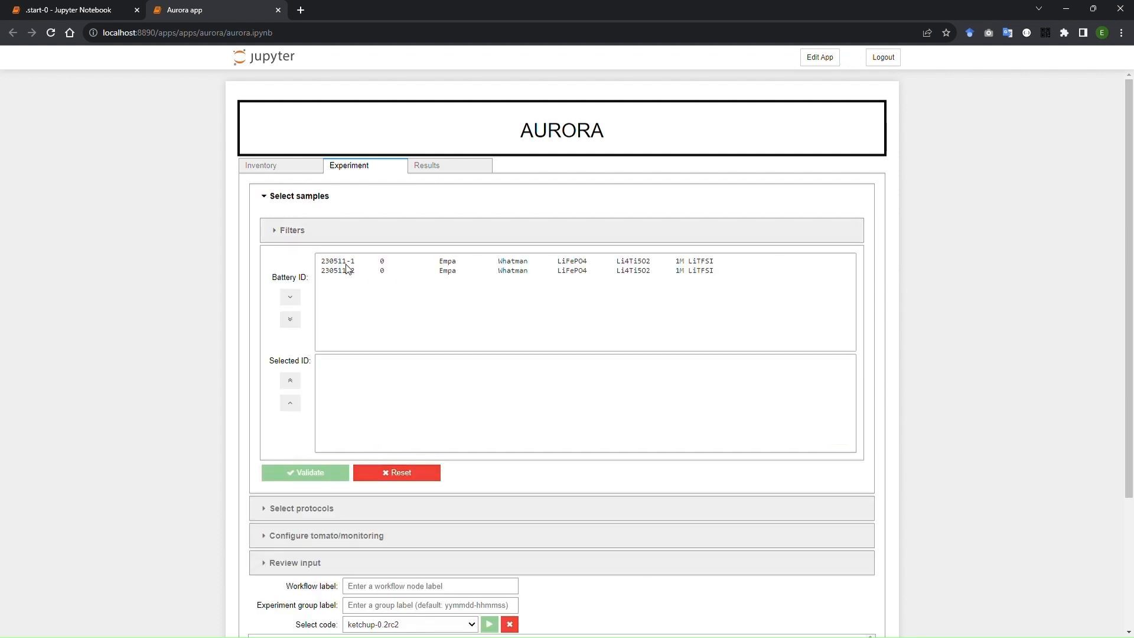
pyautogui.click(290, 319)
pyautogui.click(327, 469)
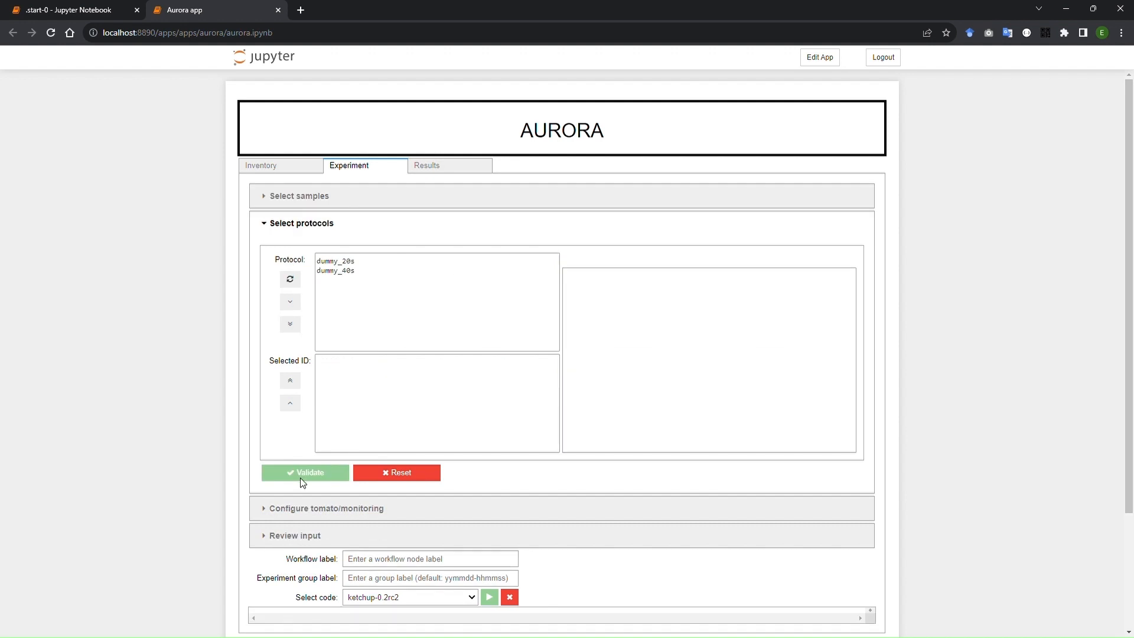
# Add protocols dummy_20s and dummy_40s to the experiment and validate the protocol selection.
pyautogui.click(336, 261)
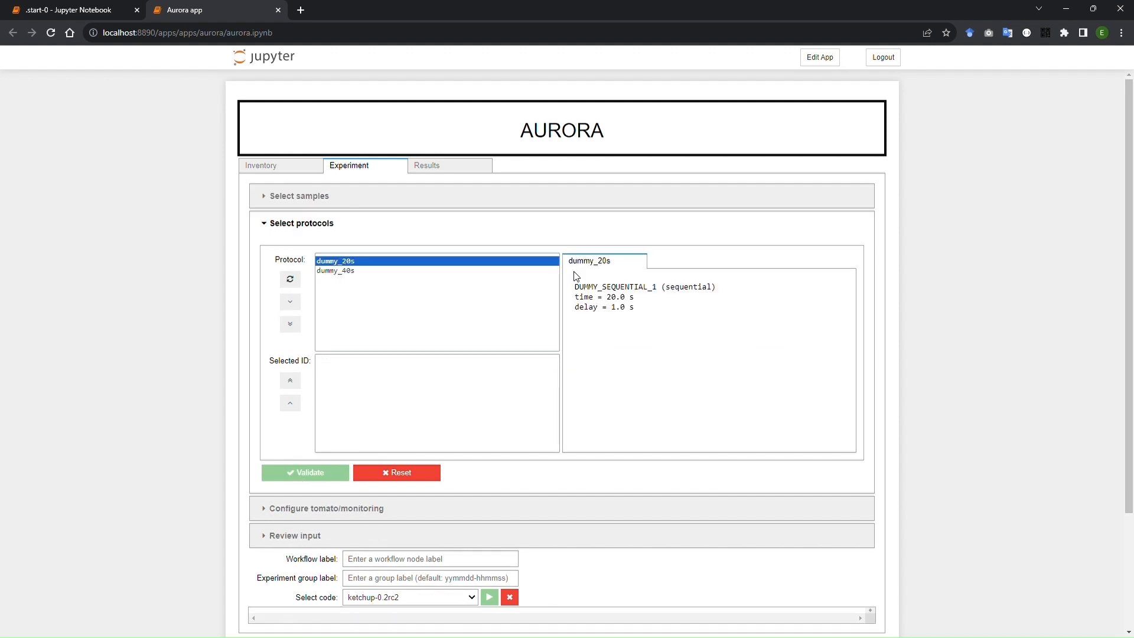
pyautogui.keyDown('shift'); pyautogui.click(338, 271); pyautogui.keyUp('shift')
pyautogui.click(679, 263)
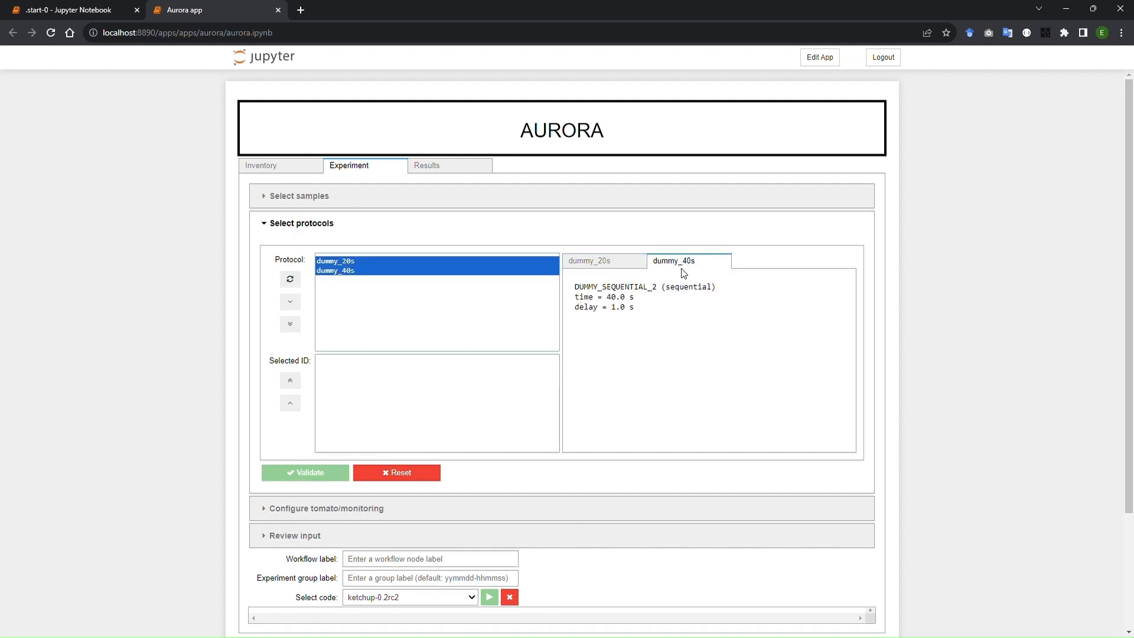
pyautogui.click(641, 264)
pyautogui.click(290, 302)
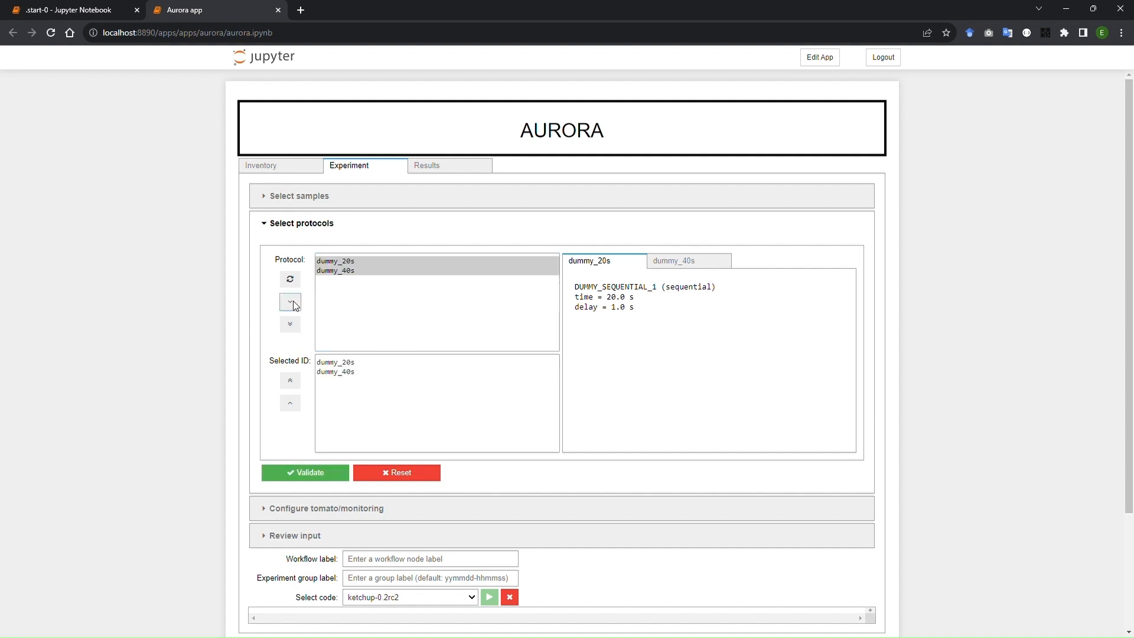
pyautogui.click(315, 472)
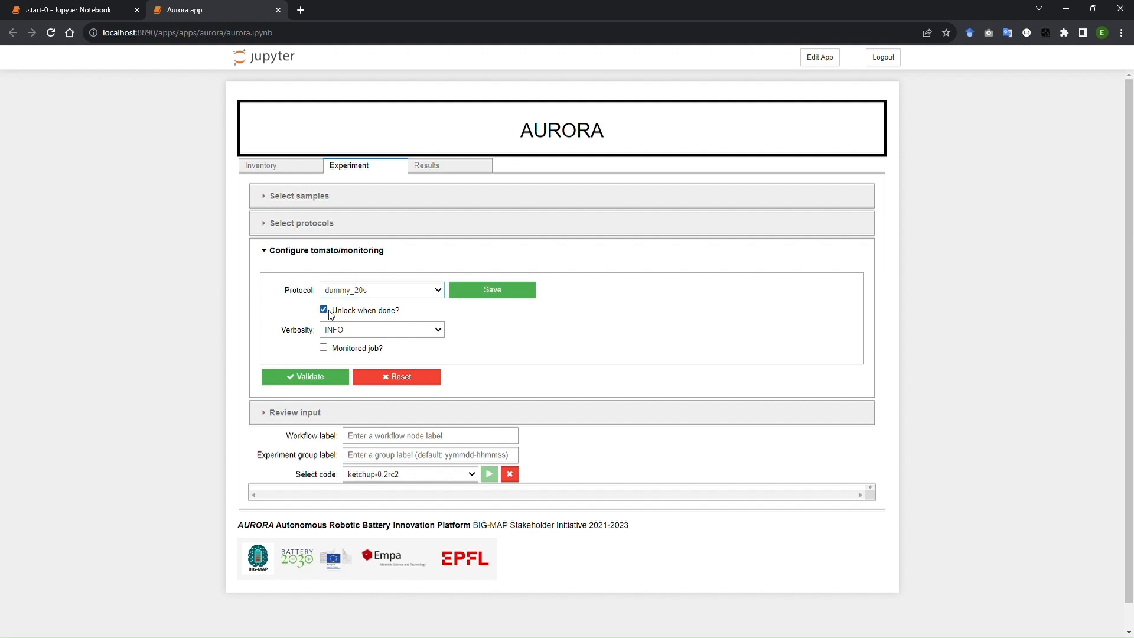
# Save the default settings for dummy_20s, make dummy_40s a monitored job with a 15 s refresh rate, and validate.
pyautogui.click(481, 292)
pyautogui.click(350, 349)
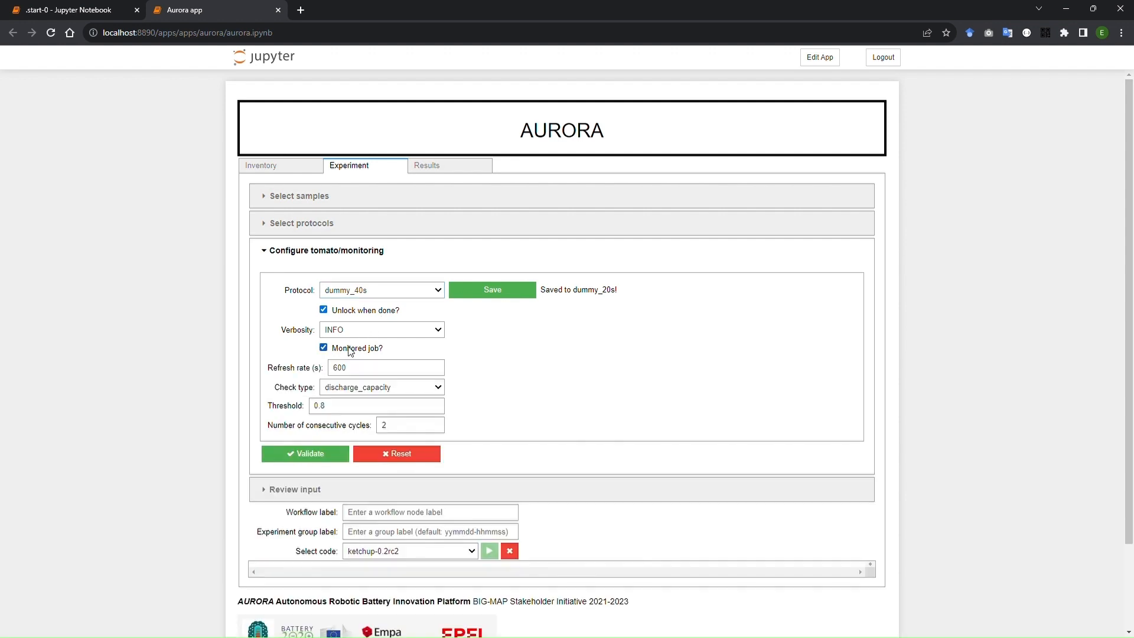
pyautogui.write('15')
pyautogui.click(315, 455)
# Review the experiment input, comparing the settings and monitors of dummy_20s and dummy_40s.
pyautogui.scroll(-2, 165, 378)
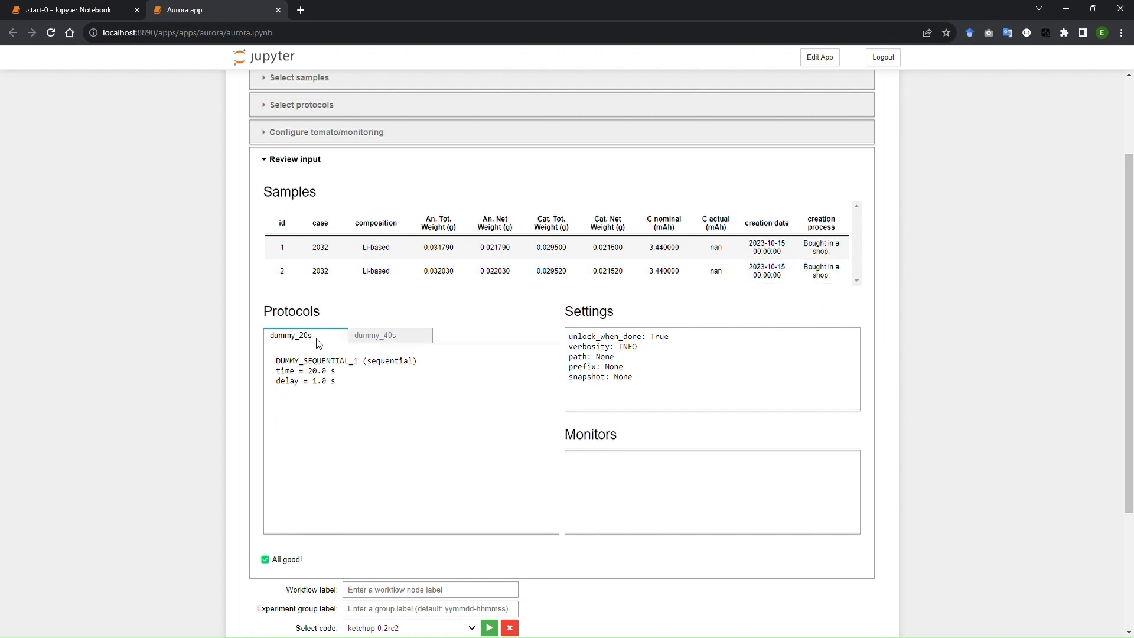
pyautogui.click(387, 337)
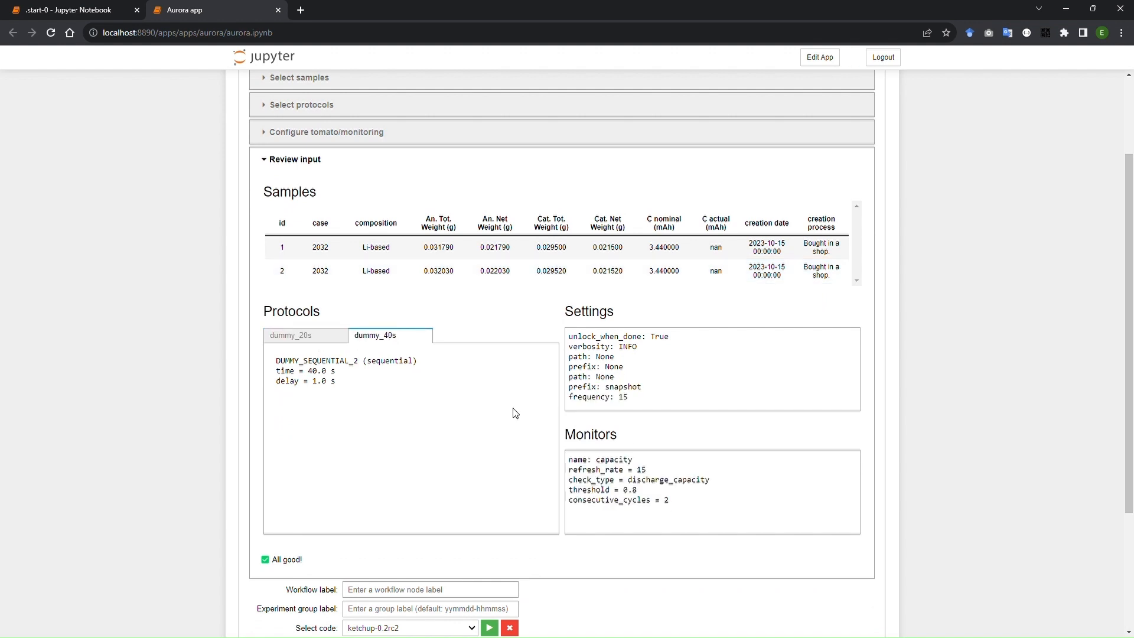
pyautogui.click(330, 169)
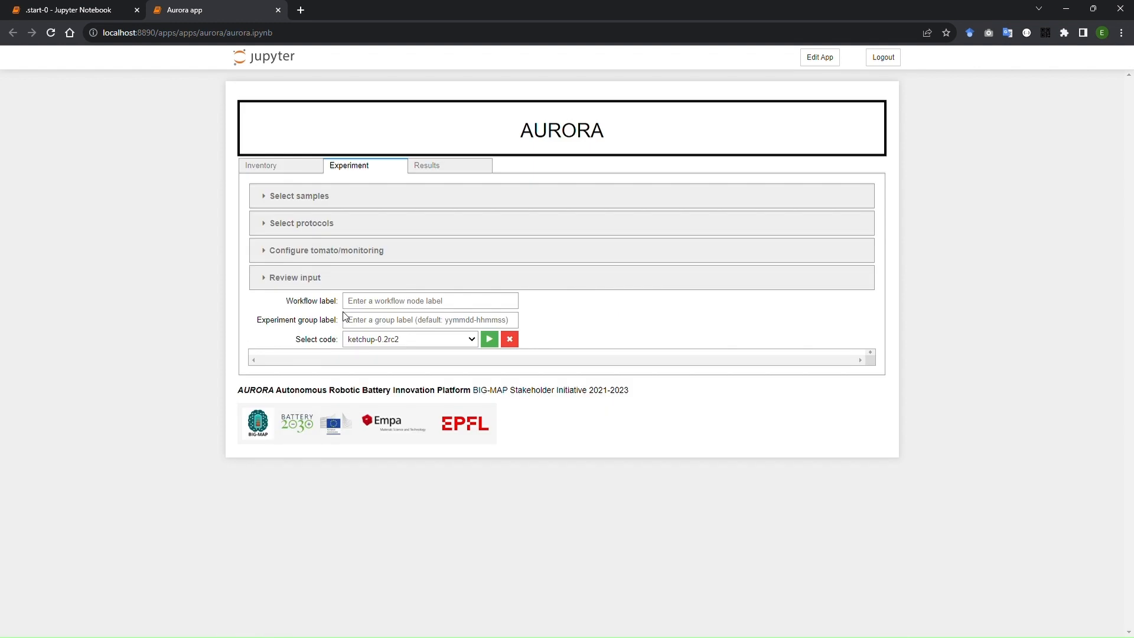
# Label the experiment group test-experiment and submit the workflows with the ketchup-0.2rc2 code.
pyautogui.write('test-experiment')
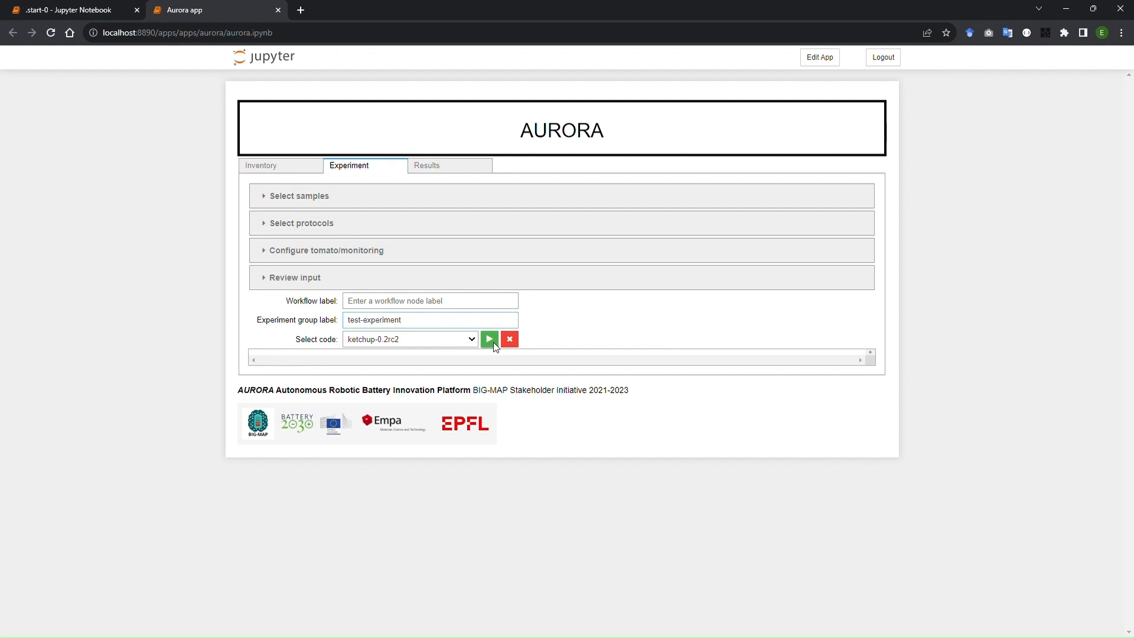
pyautogui.click(494, 343)
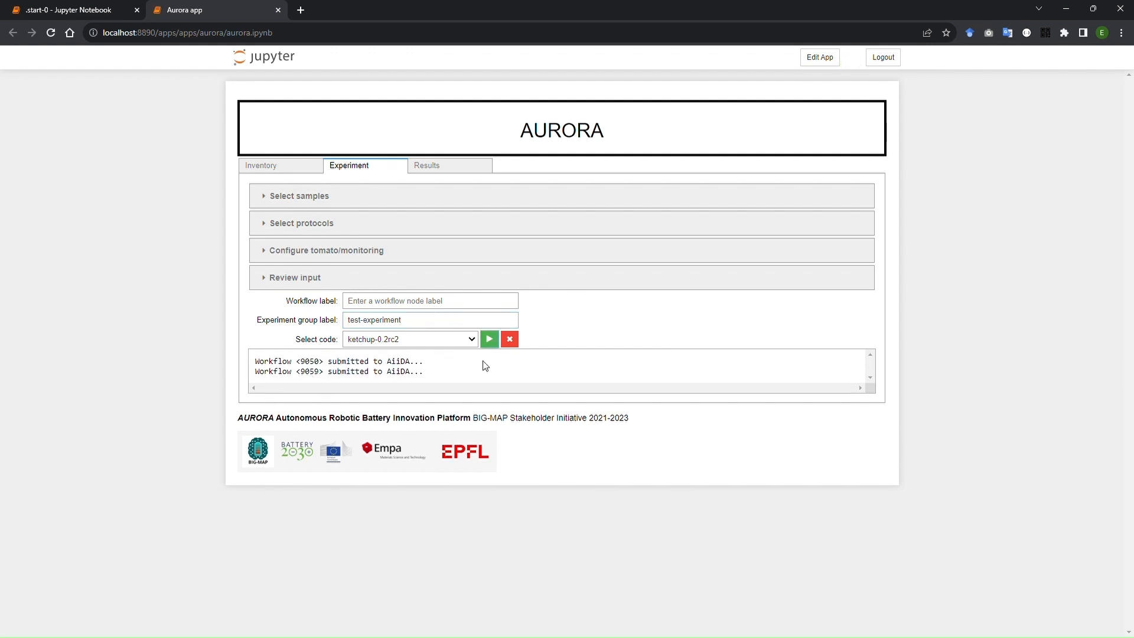
pyautogui.click(469, 166)
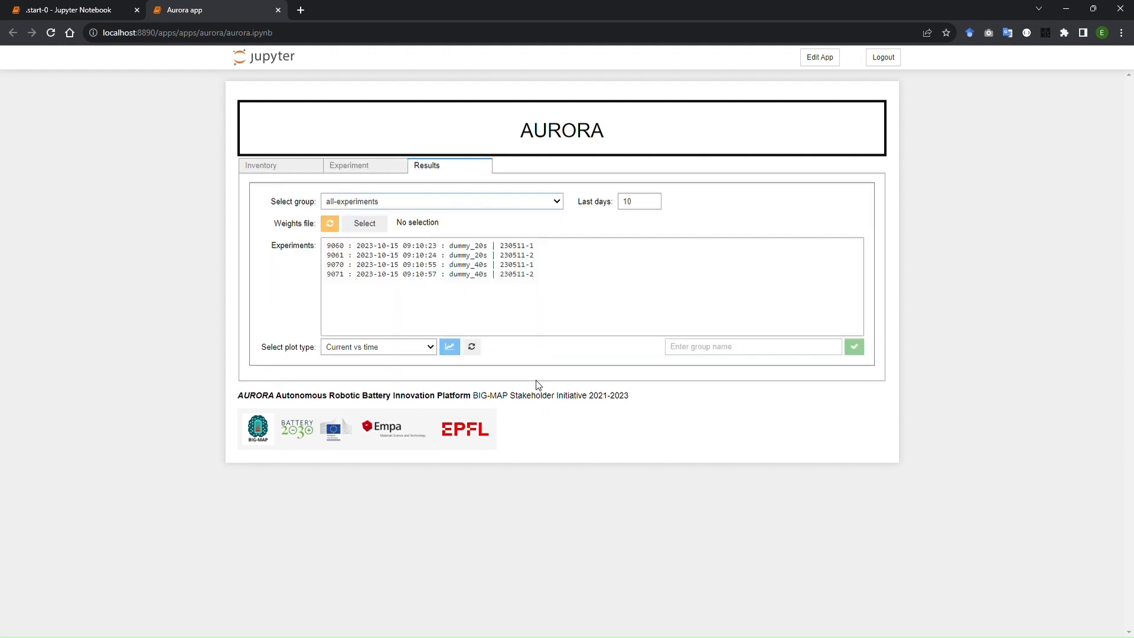
pyautogui.click(471, 347)
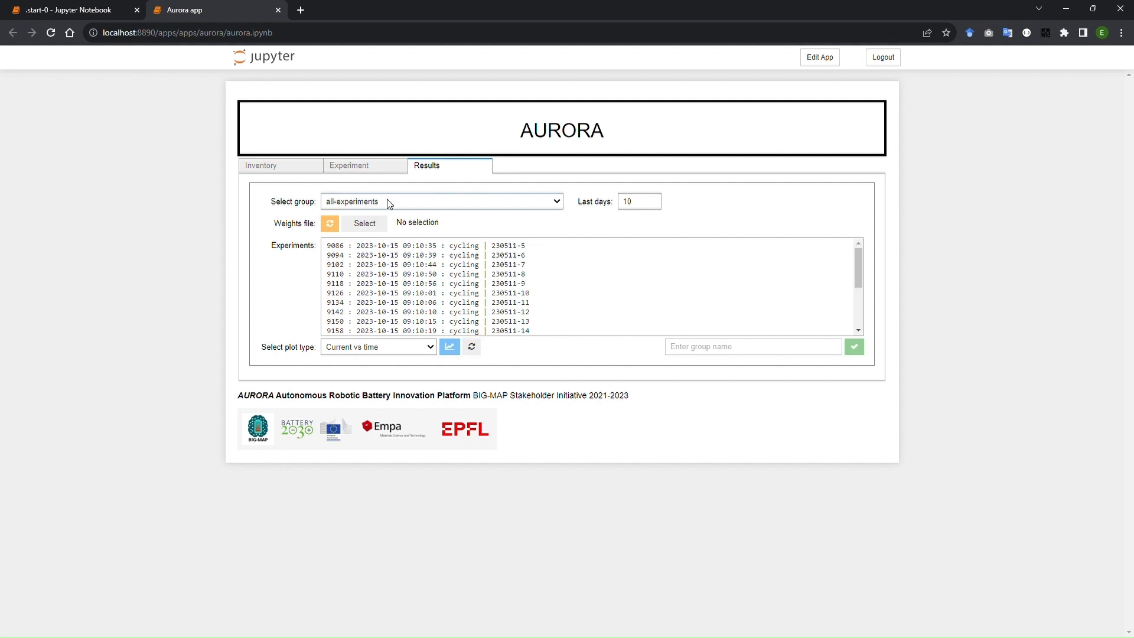
pyautogui.click(368, 243)
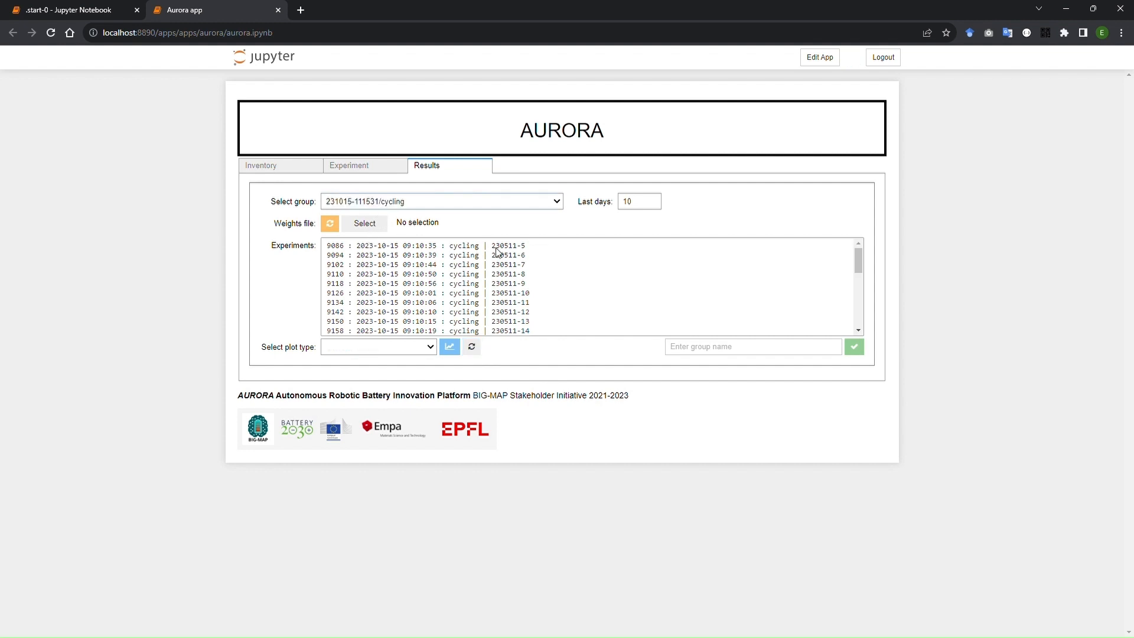
# Create a group named test-group from the experiments on samples 230511-10 through 230511-13.
pyautogui.moveTo(503, 295); pyautogui.dragTo(506, 323)
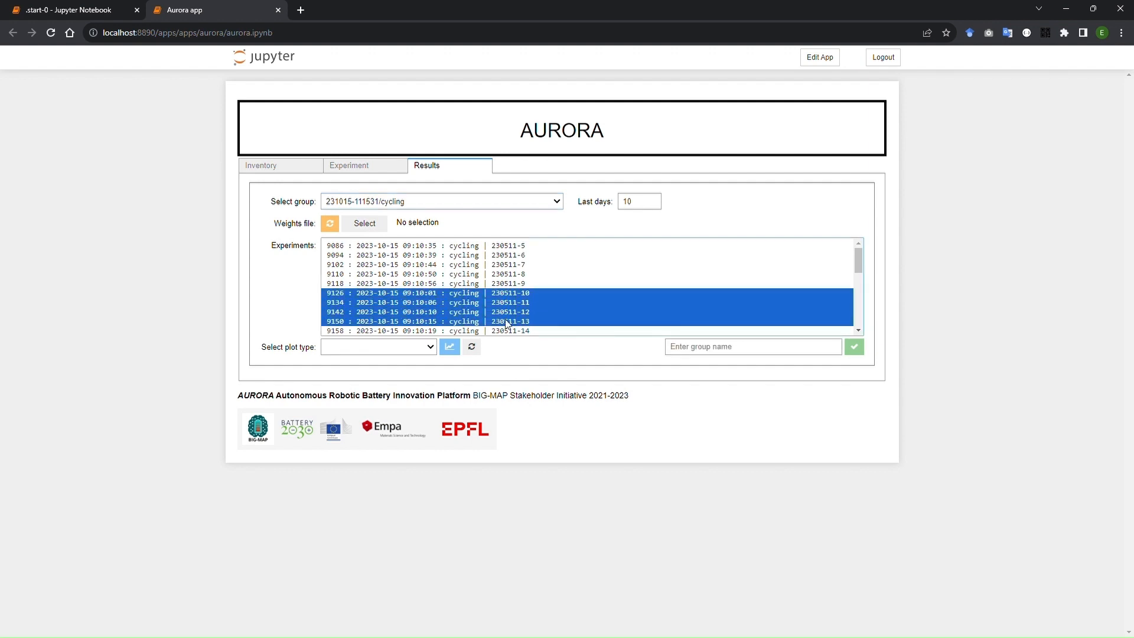
pyautogui.click(711, 353)
pyautogui.write('test')
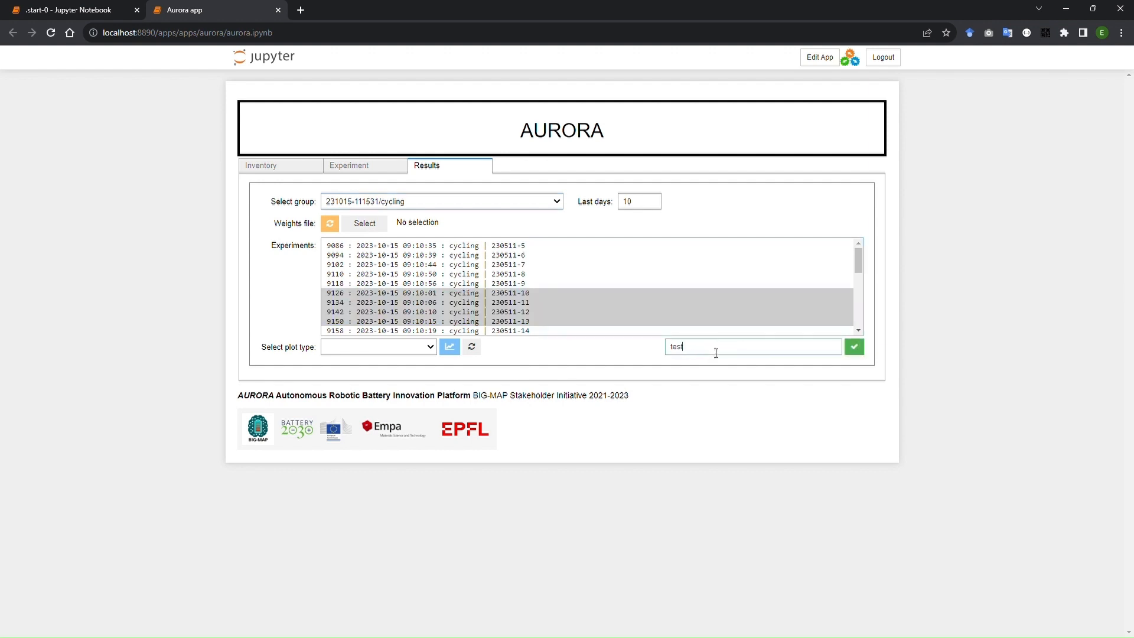
pyautogui.write('-group')
pyautogui.click(856, 351)
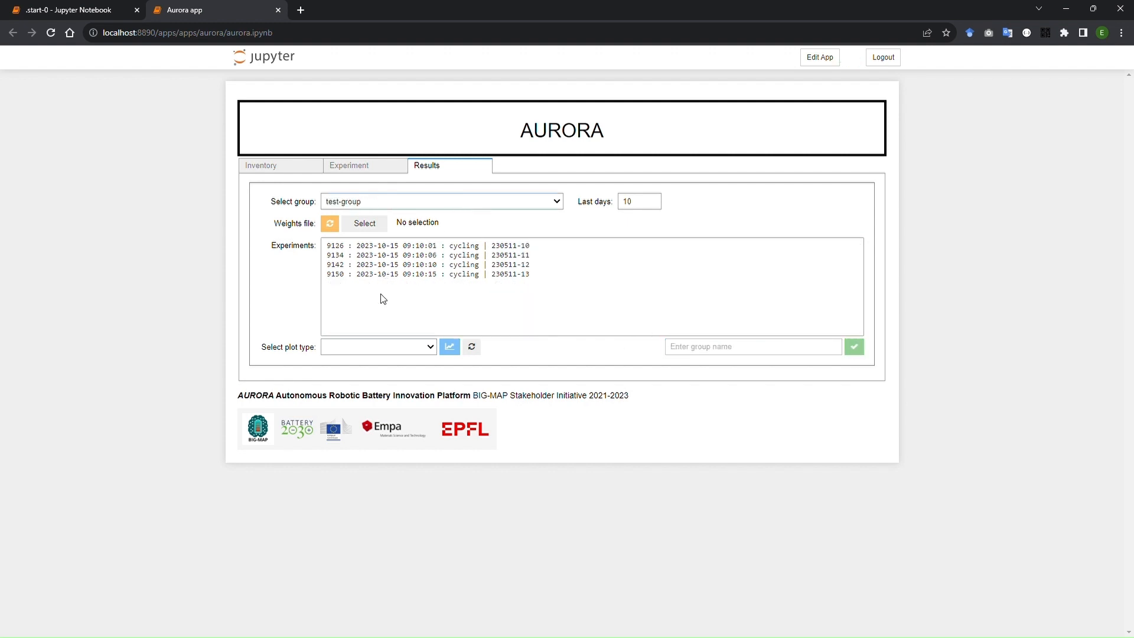
# Plot Capacity vs cycle for all four experiments in test-group.
pyautogui.moveTo(529, 247); pyautogui.dragTo(509, 277)
pyautogui.click(408, 350)
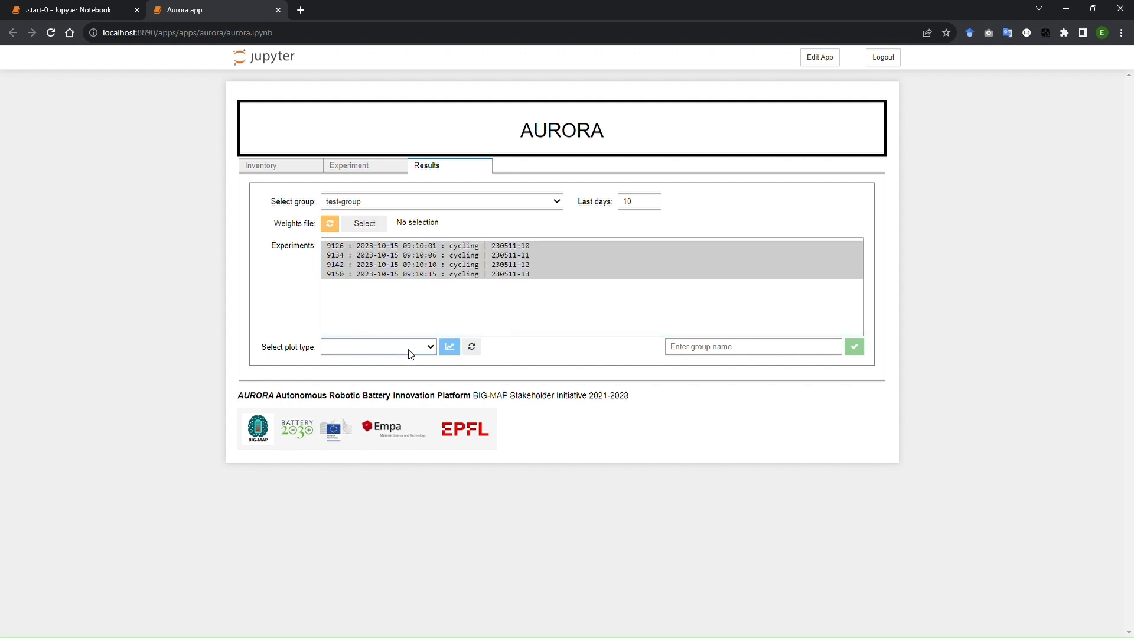
pyautogui.click(367, 404)
pyautogui.click(448, 347)
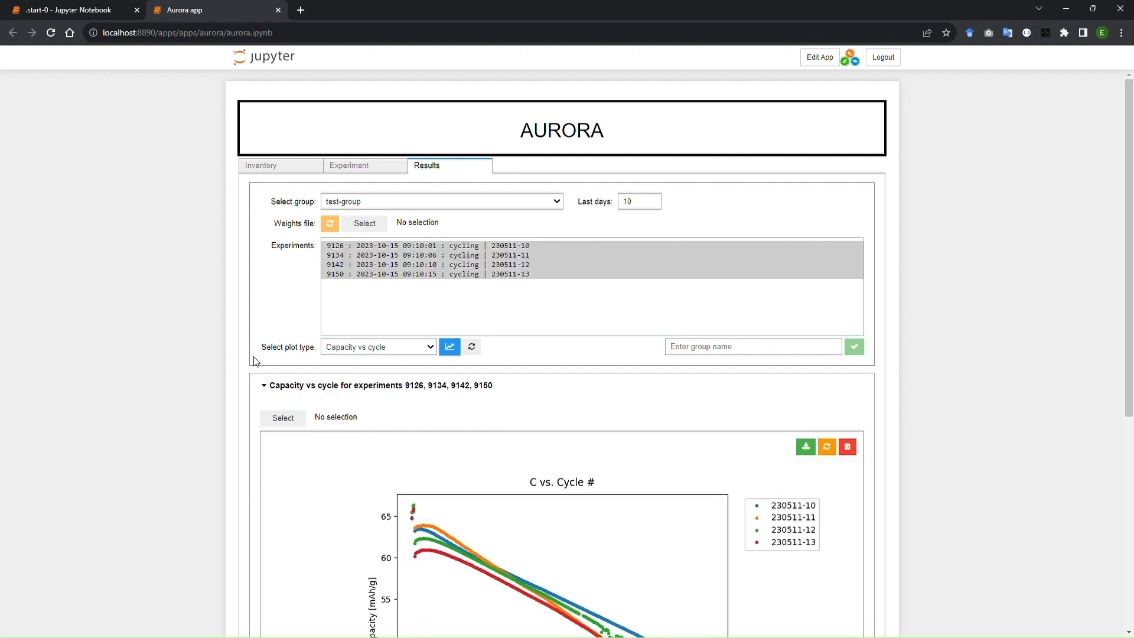
pyautogui.scroll(-4, 255, 361)
pyautogui.moveTo(306, 349)
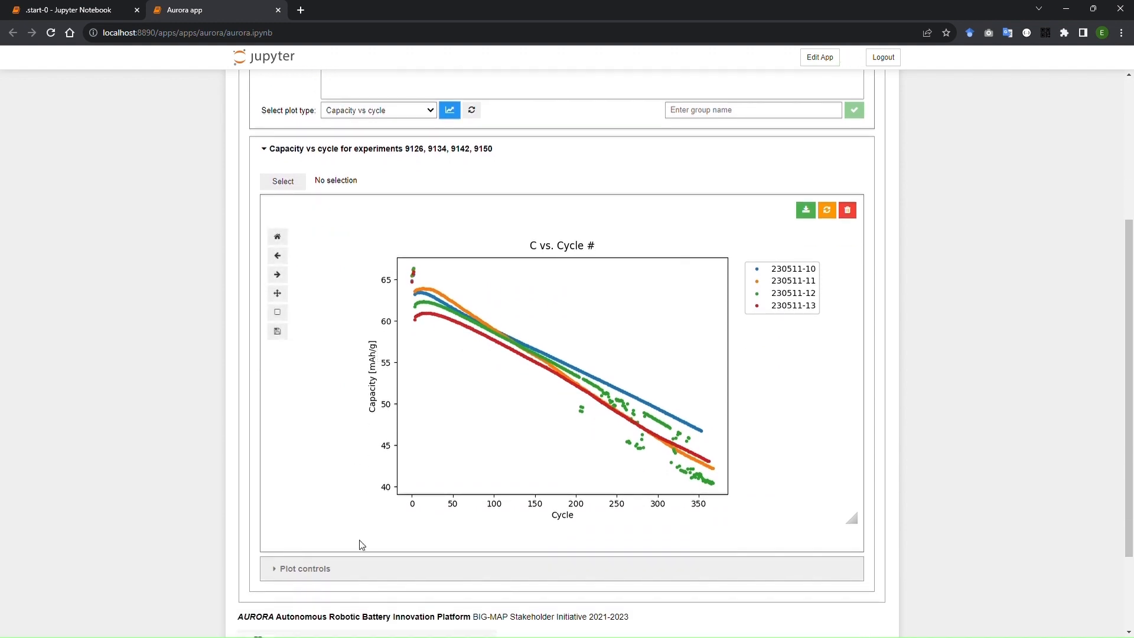
# Restrict the Capacity vs cycle plot to the cycle range 50:100:2.
pyautogui.click(347, 568)
pyautogui.scroll(-2, 347, 569)
pyautogui.click(398, 538)
pyautogui.write('50:')
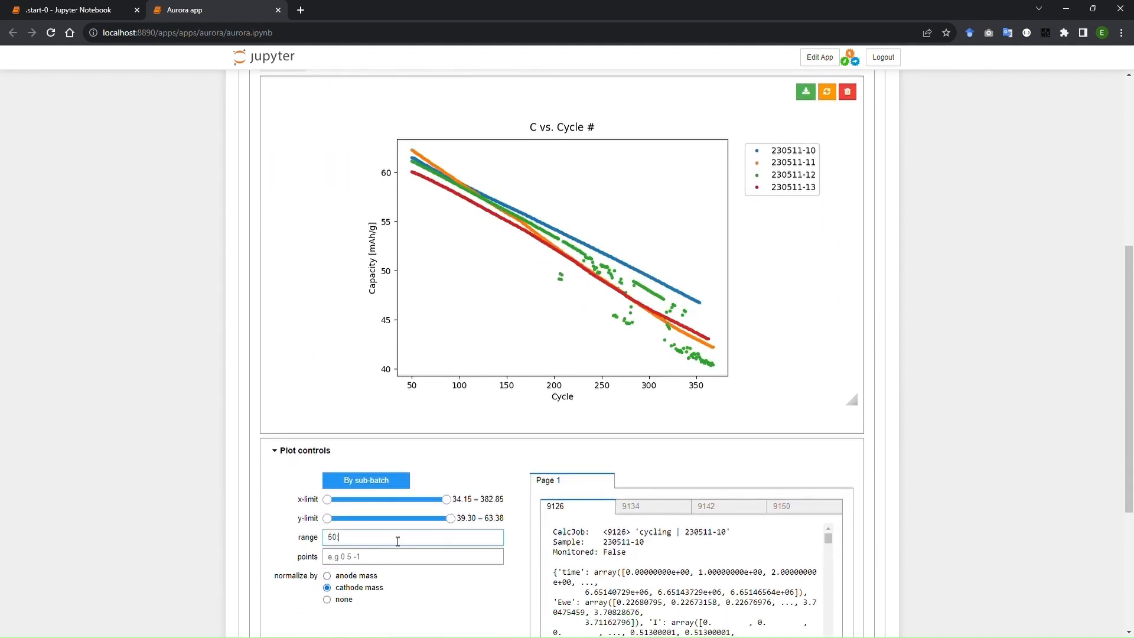
pyautogui.write('100:2')
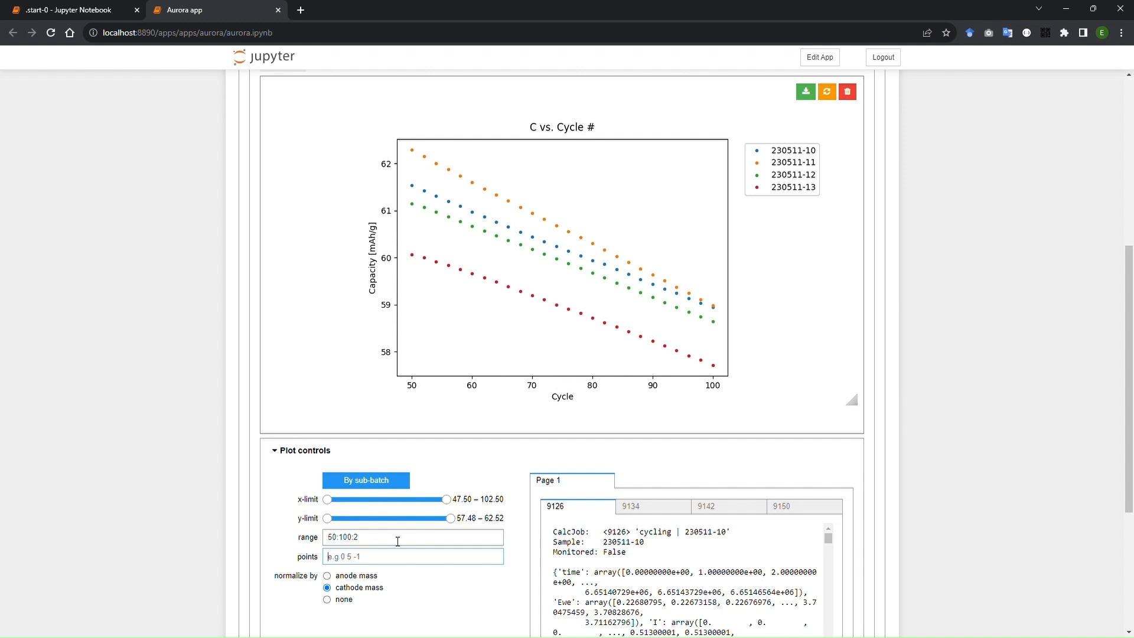
pyautogui.write('60')
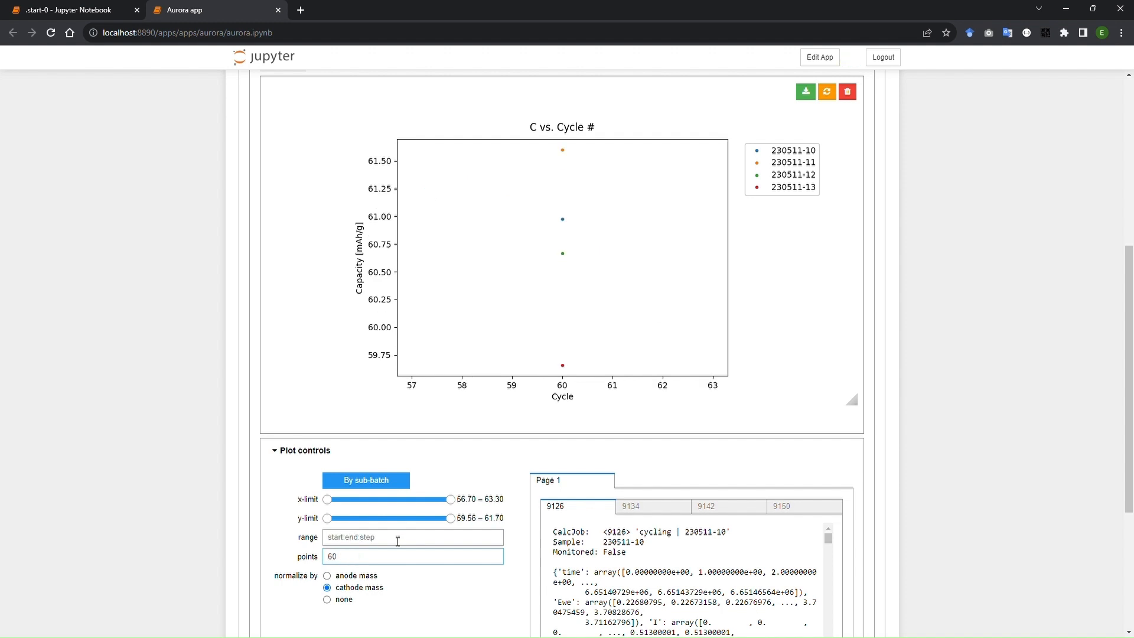
pyautogui.write(' 70 90')
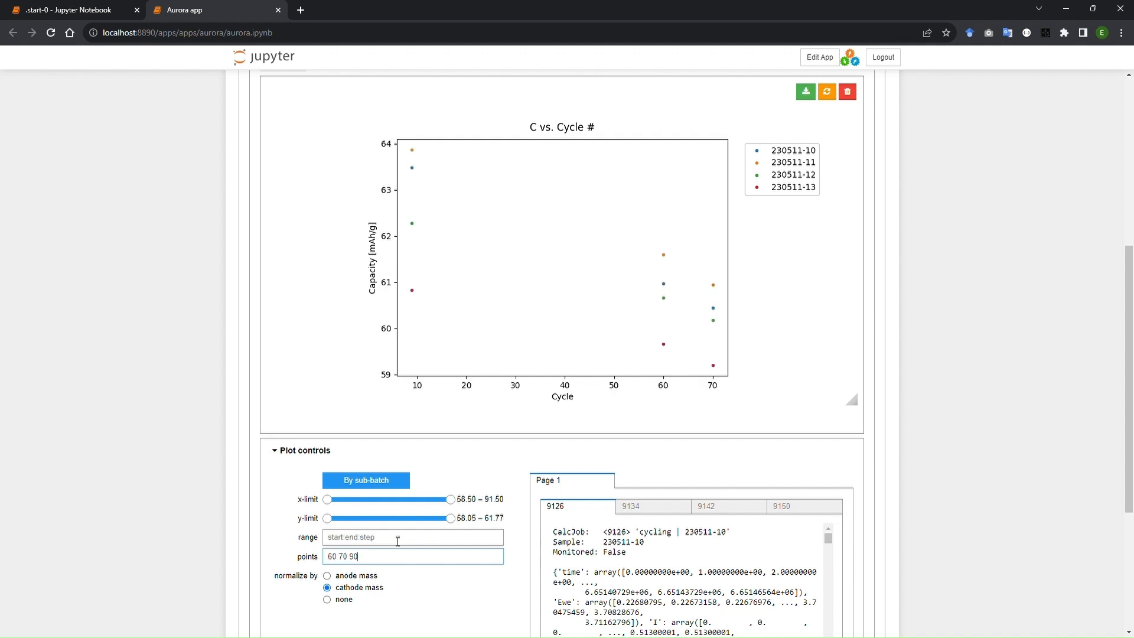
# Show only the cycle points 60 70 90 -1 in place of the range, and reset the plot.
pyautogui.click(827, 91)
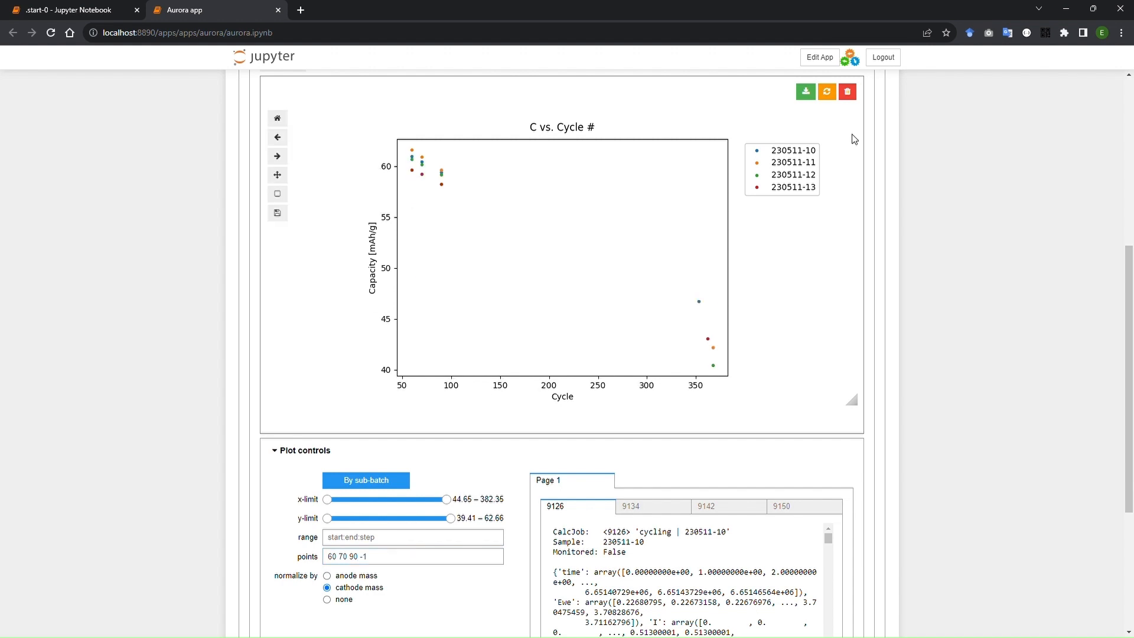
# Try normalizing the capacity by anode mass and by none, return to cathode mass, and collapse the plot controls.
pyautogui.click(327, 575)
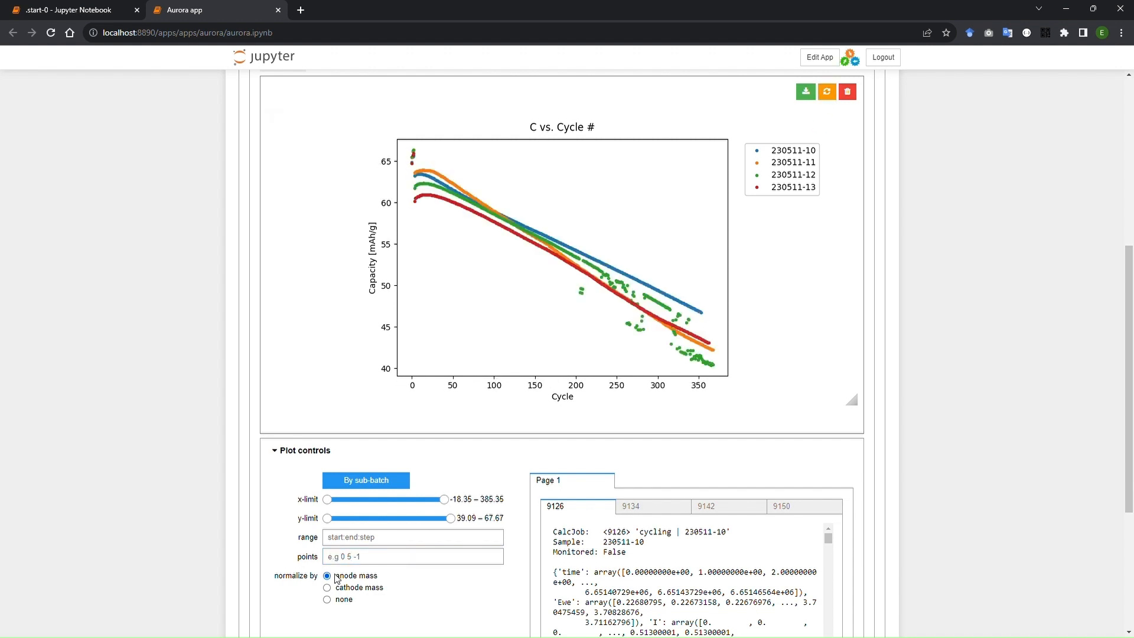
pyautogui.click(327, 599)
pyautogui.click(326, 587)
pyautogui.click(327, 587)
pyautogui.click(305, 451)
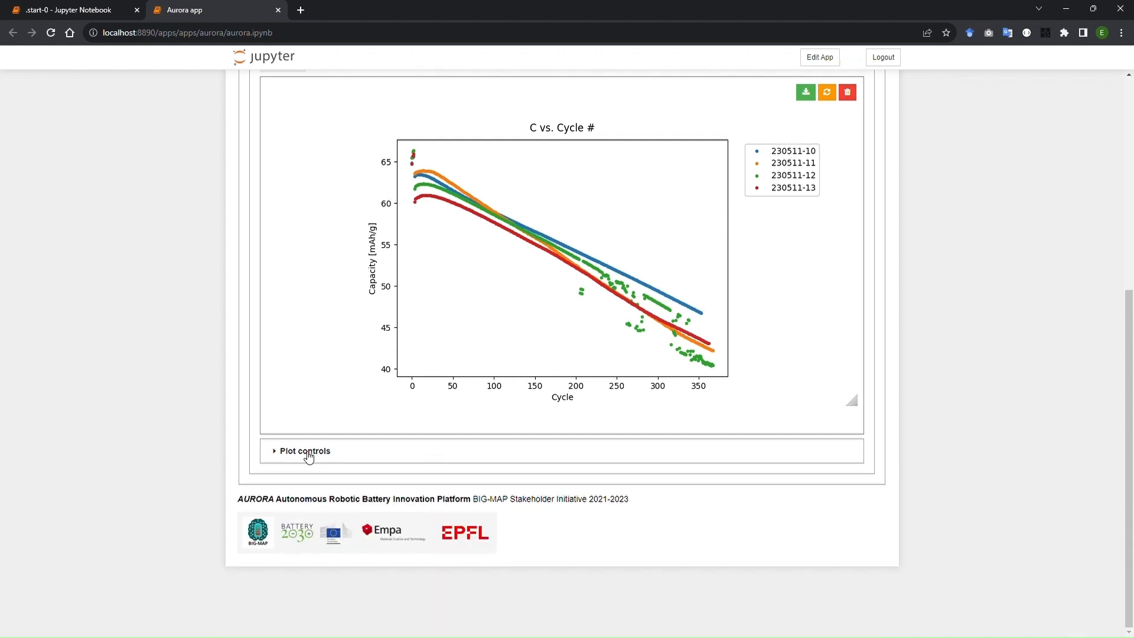
# Delete the Capacity vs cycle plot and generate a Capacity swarm plot for the same four experiments.
pyautogui.click(846, 92)
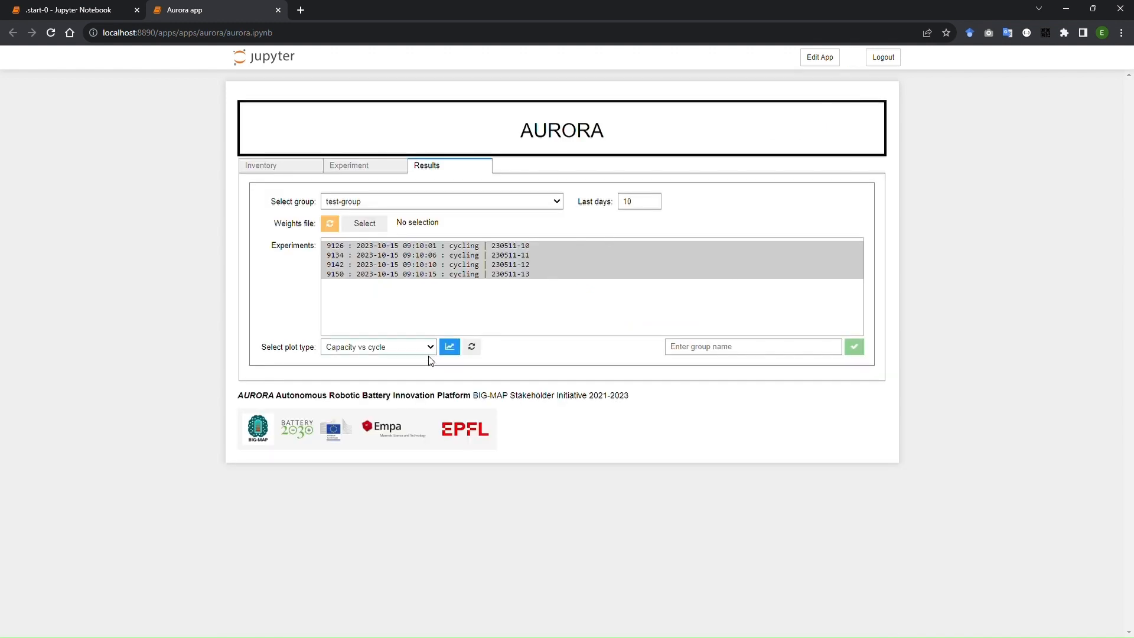
pyautogui.click(418, 419)
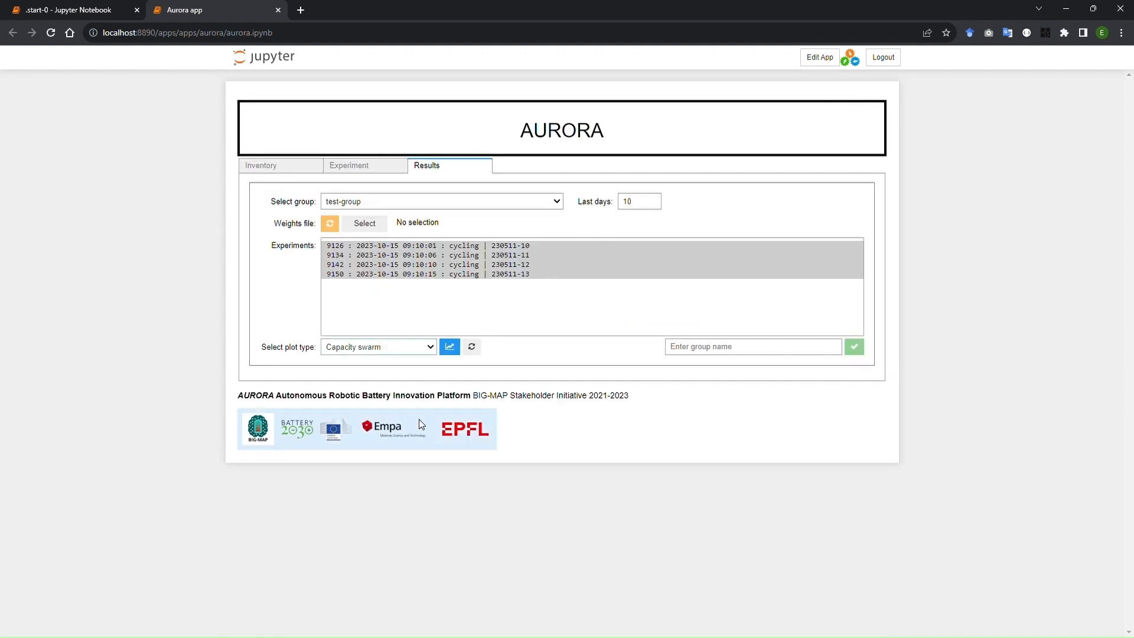
pyautogui.click(455, 346)
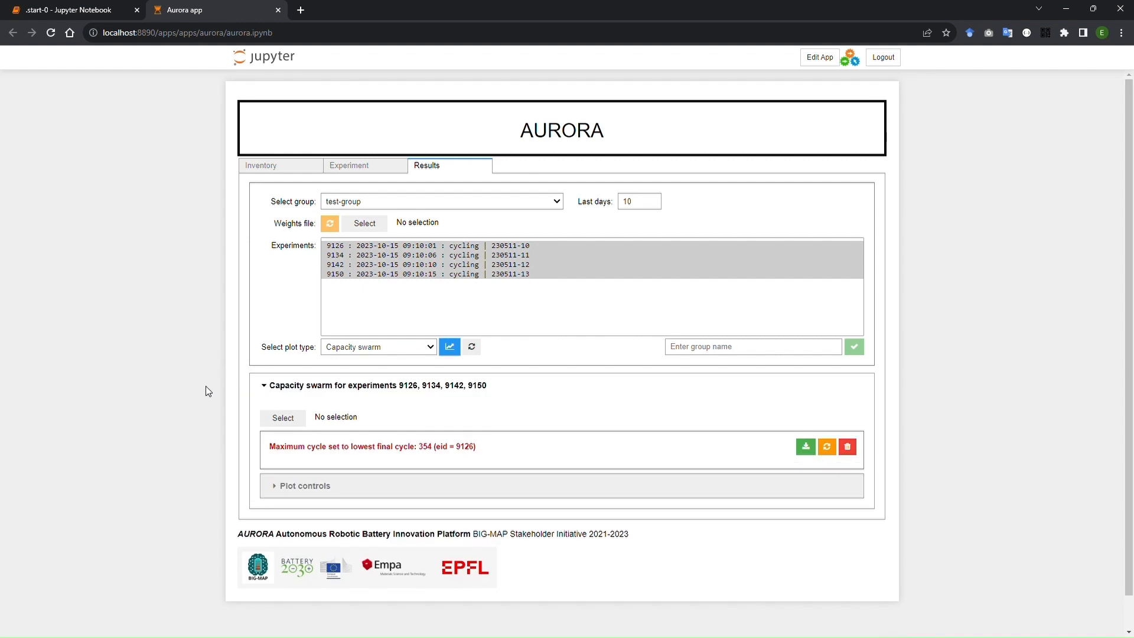
pyautogui.scroll(-4, 206, 385)
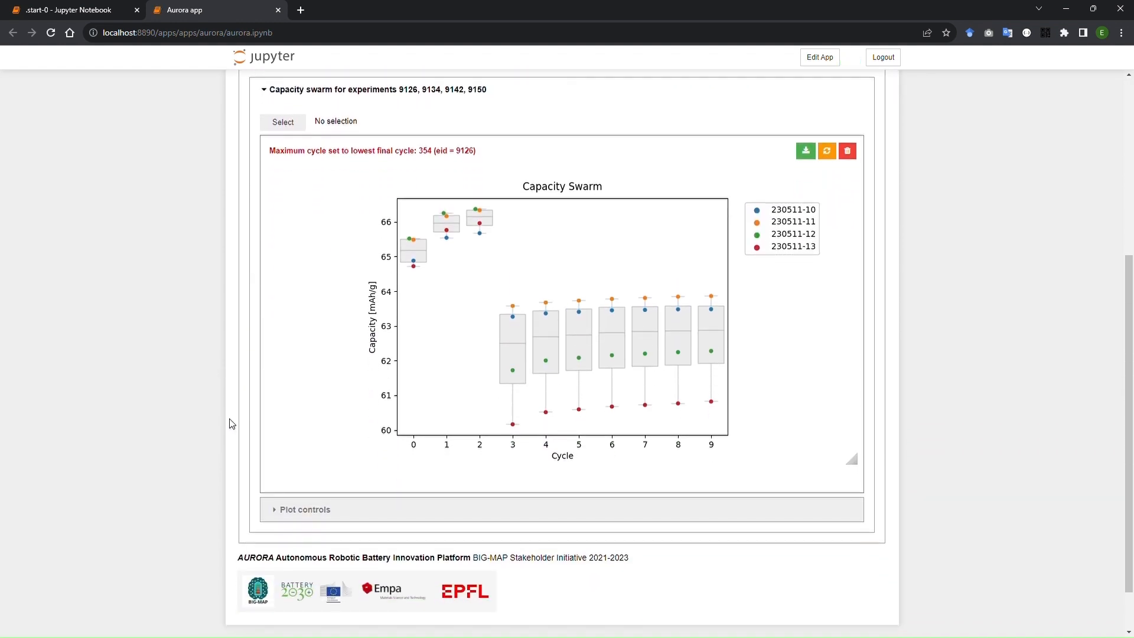
# Set the swarm plot's cycle range to 50:150:10 and its number of cycles to show to 200.
pyautogui.click(302, 509)
pyautogui.scroll(-2, 302, 509)
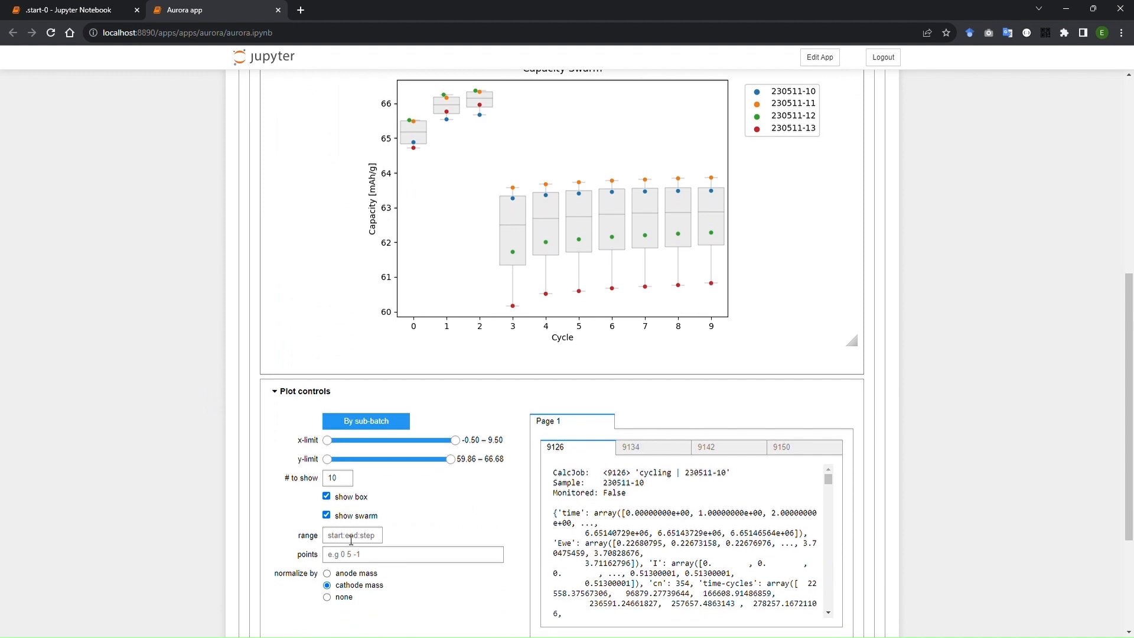
pyautogui.write('50:')
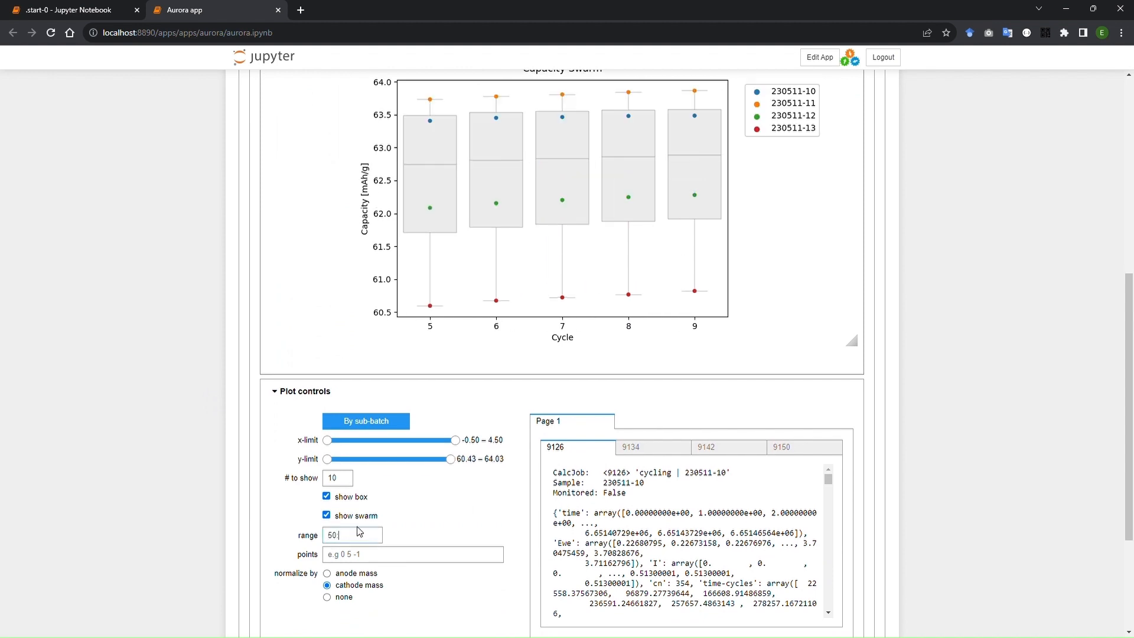
pyautogui.write('150:10')
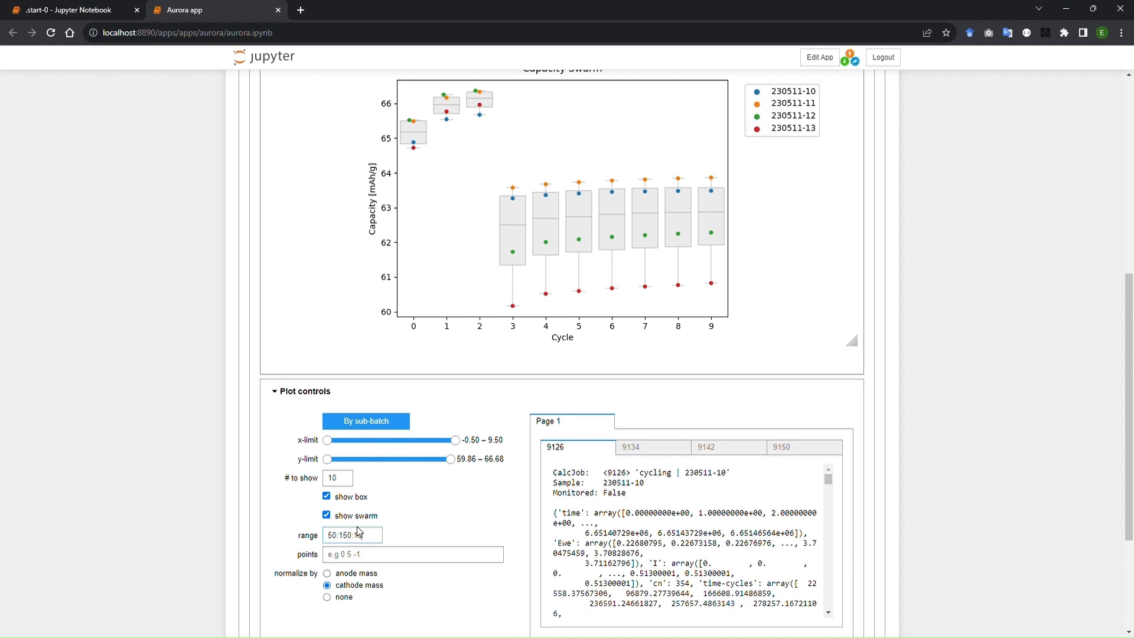
pyautogui.doubleClick(334, 480)
pyautogui.write('200')
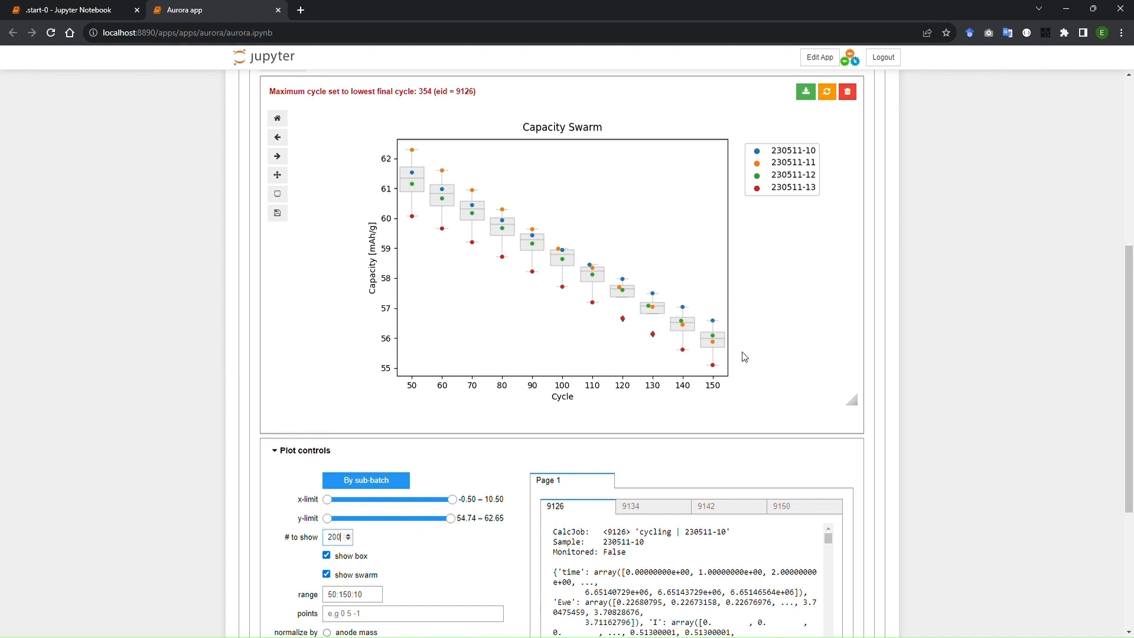
pyautogui.scroll(1, 733, 183)
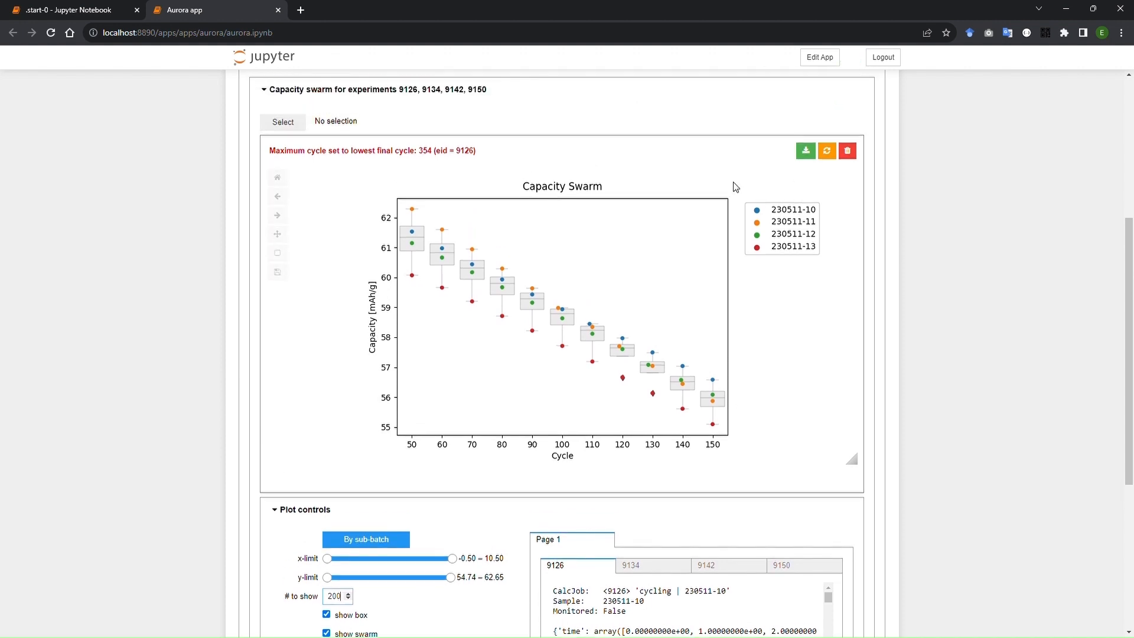
pyautogui.click(299, 130)
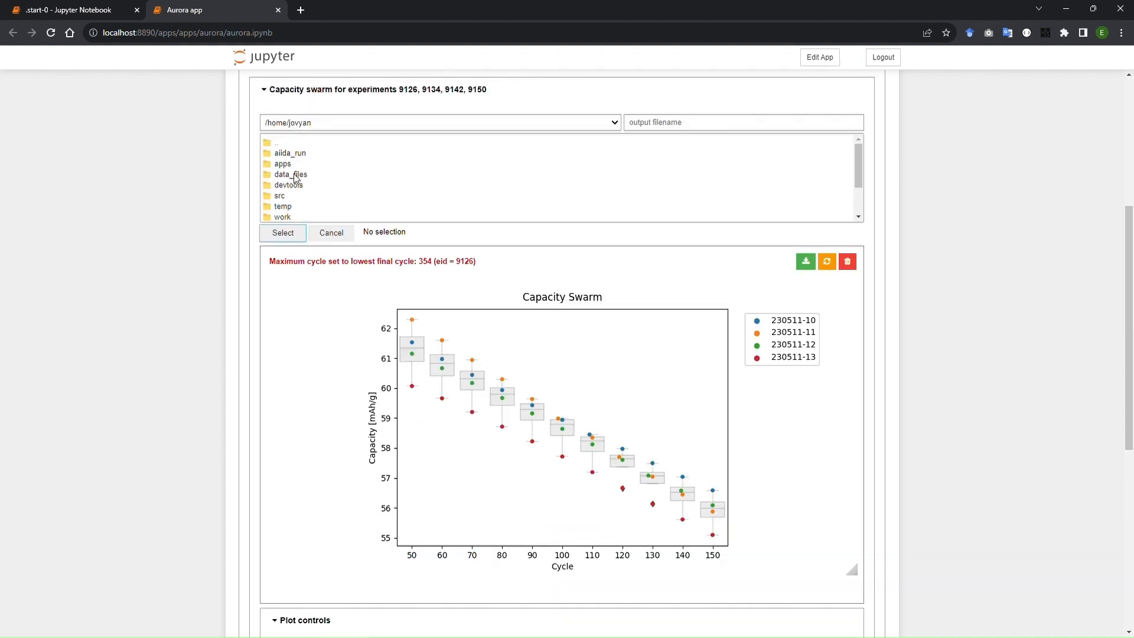
pyautogui.click(329, 231)
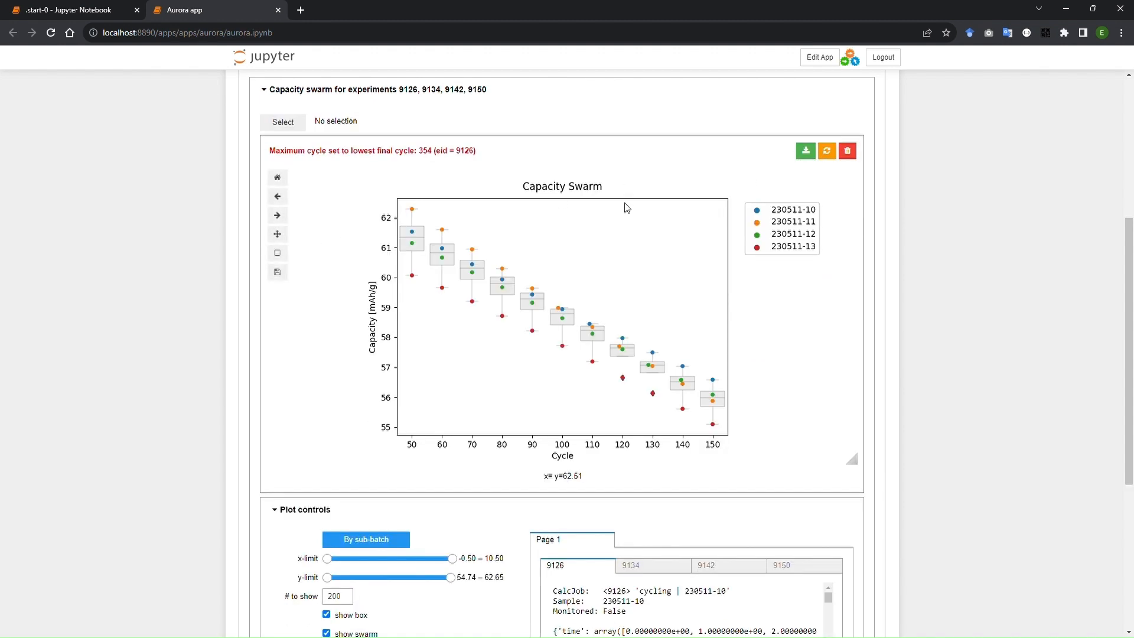
# Reset the Capacity swarm plot to its default settings and delete it.
pyautogui.click(826, 151)
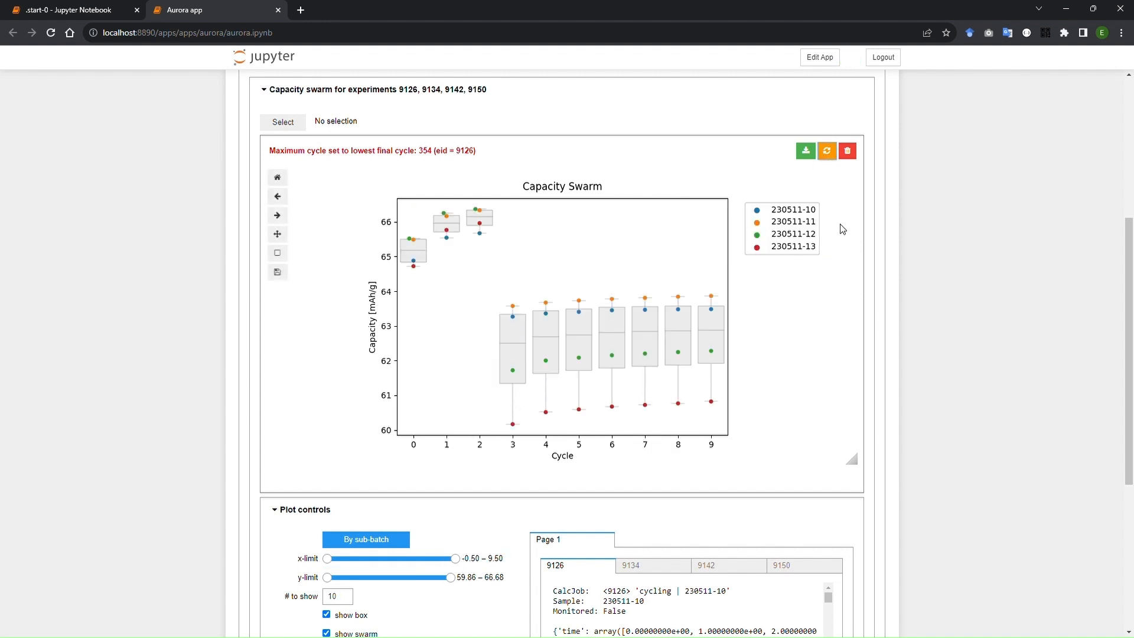
pyautogui.click(848, 151)
# Select only the experiment on sample 230511-10 in test-group.
pyautogui.click(561, 246)
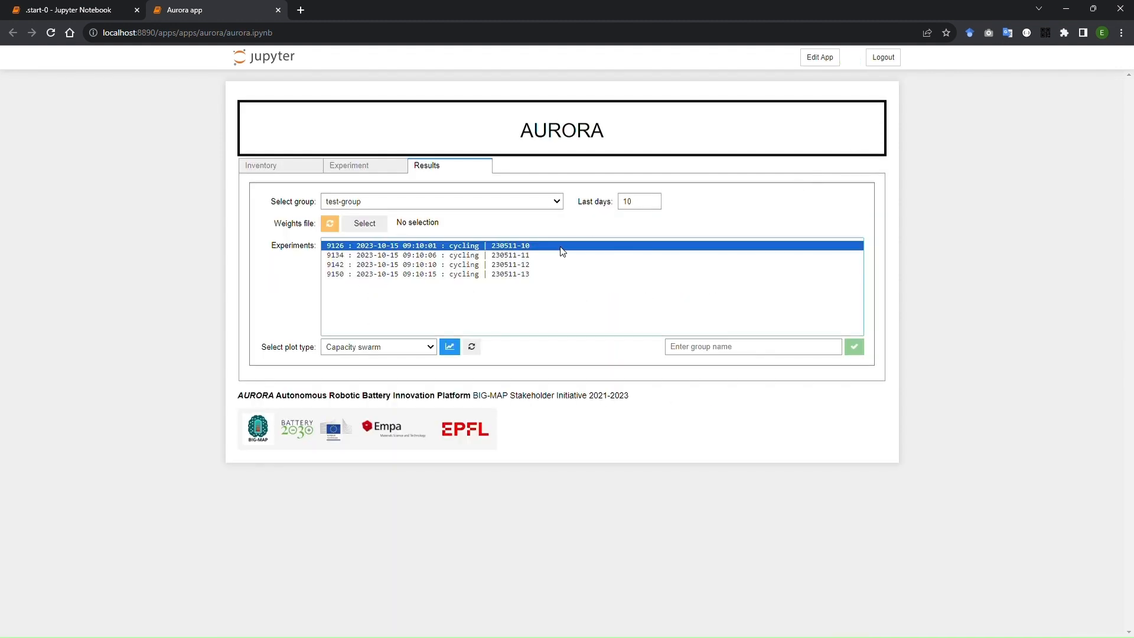